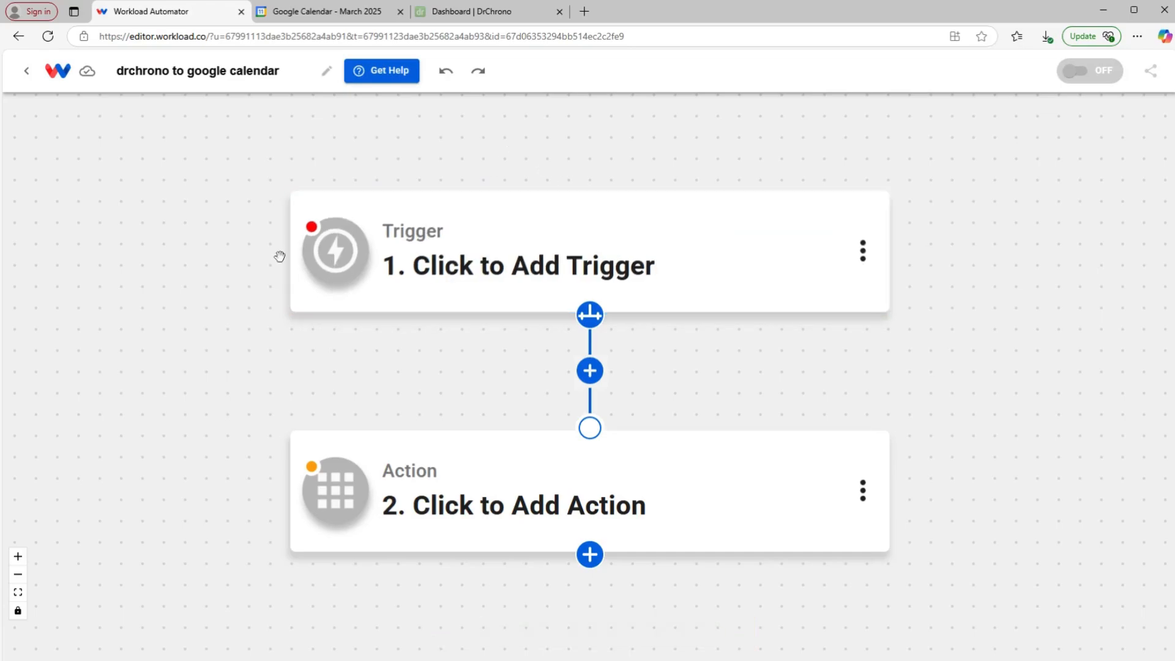
# Step: Set the workflow trigger to the Webhook webhookReceived event and start the trigger test
pyautogui.moveTo(384, 291)
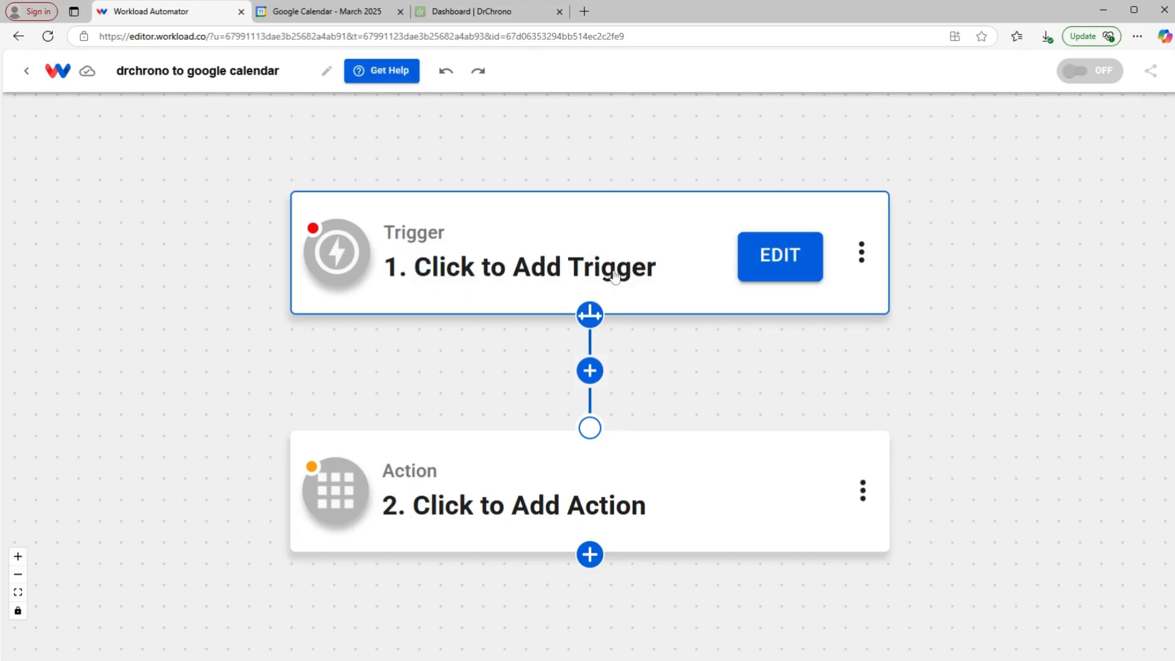
pyautogui.click(555, 253)
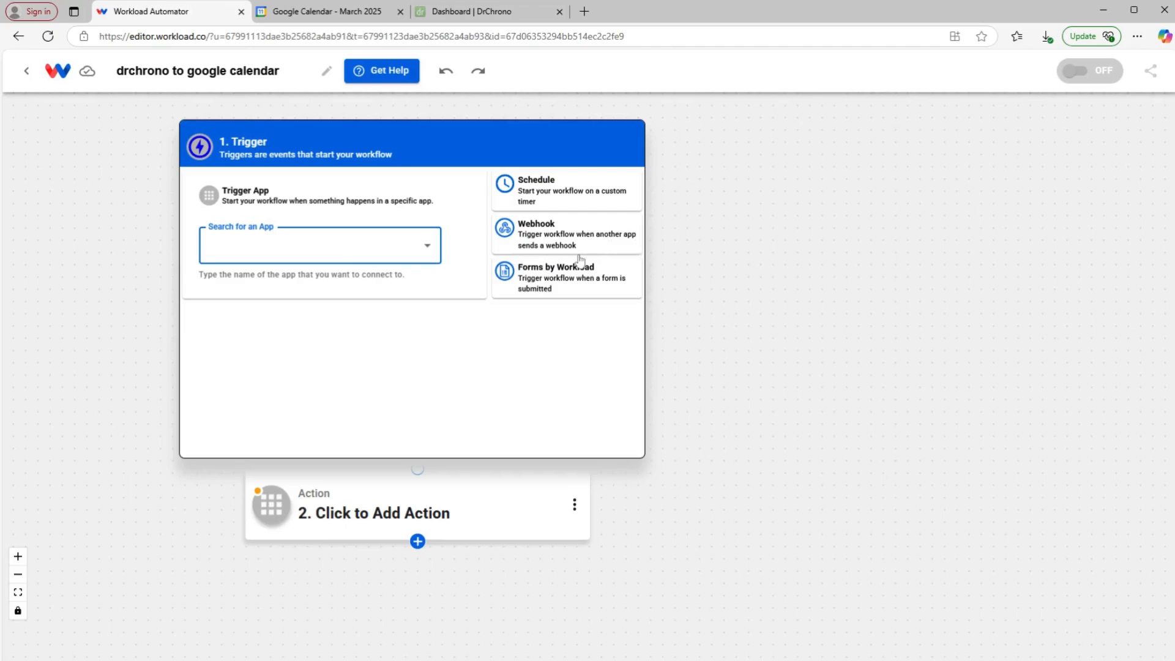
pyautogui.click(549, 232)
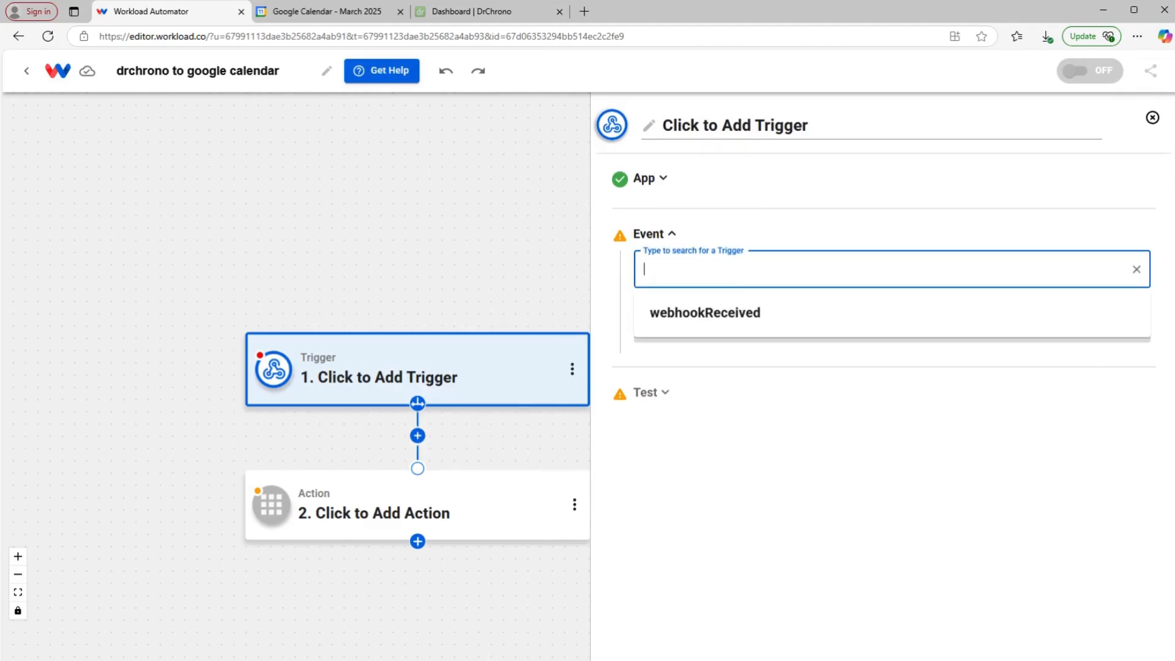
pyautogui.click(764, 314)
pyautogui.click(786, 333)
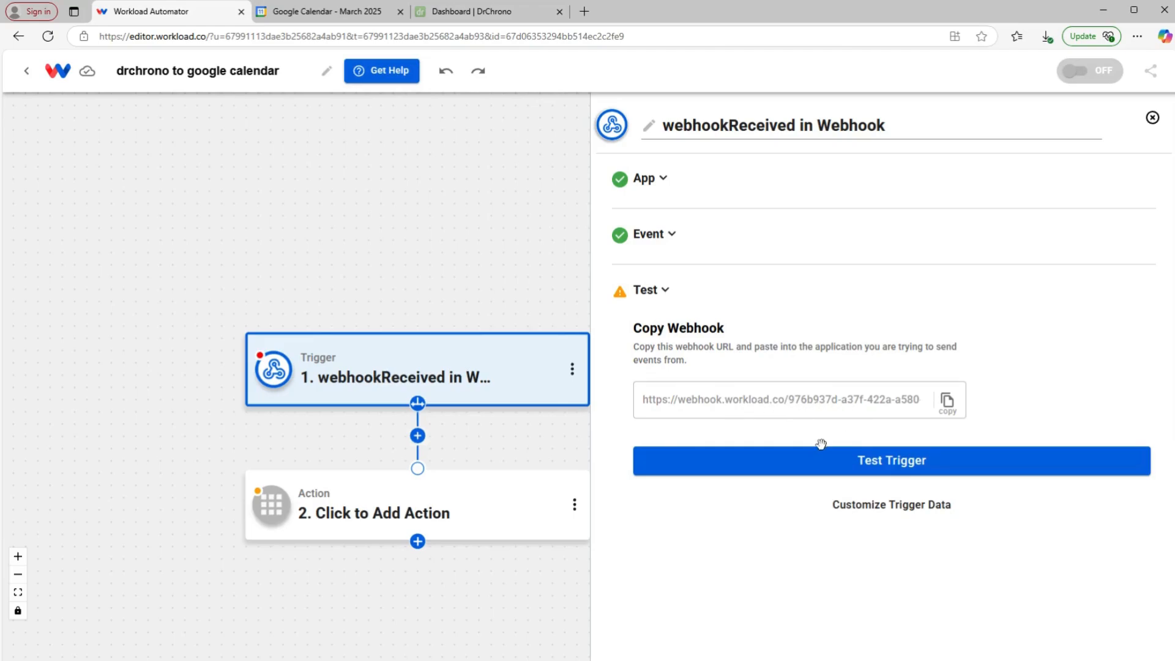
pyautogui.click(821, 464)
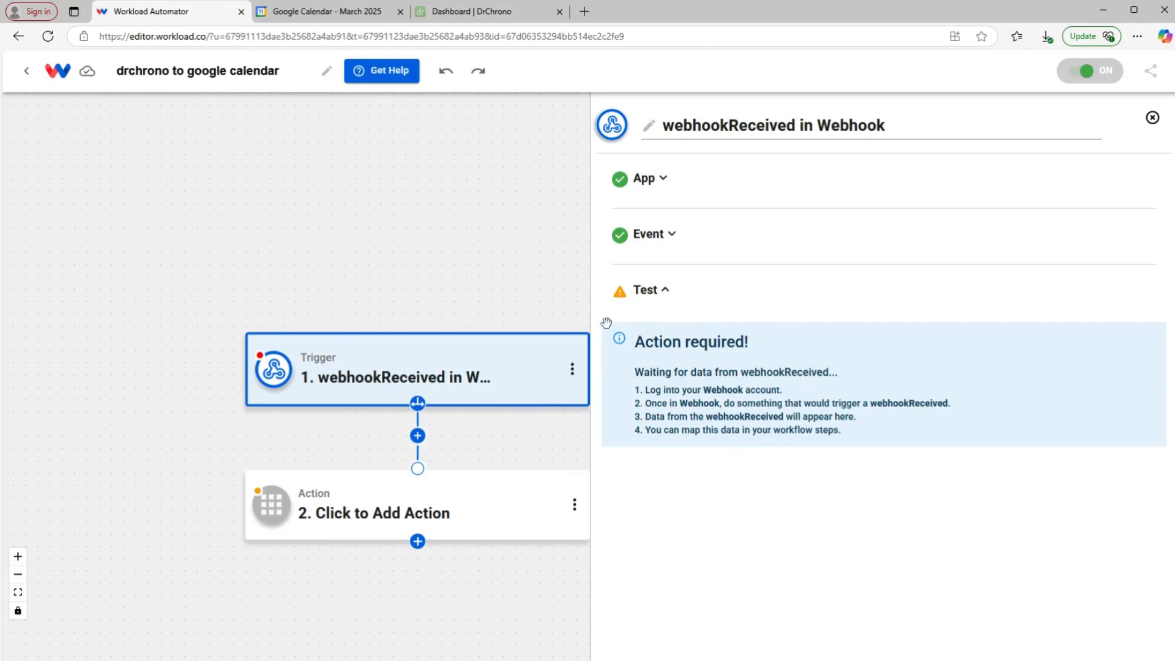
pyautogui.click(461, 12)
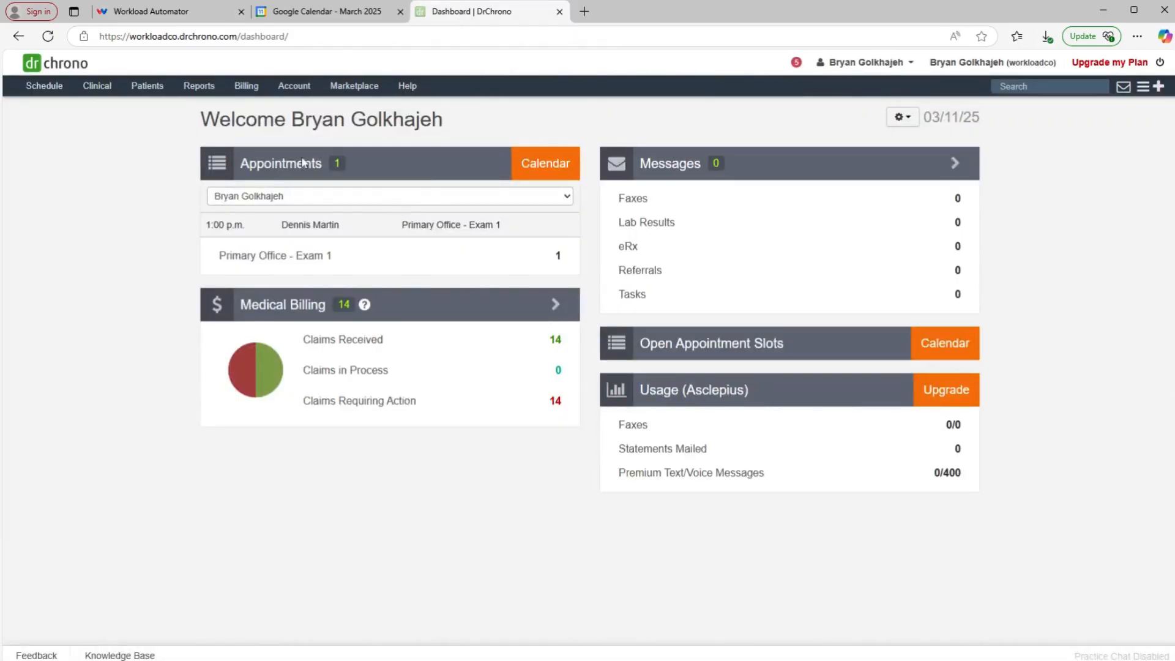
# Step: Open DrChrono's API Management page and scroll down to the registered applications list
pyautogui.moveTo(288, 91)
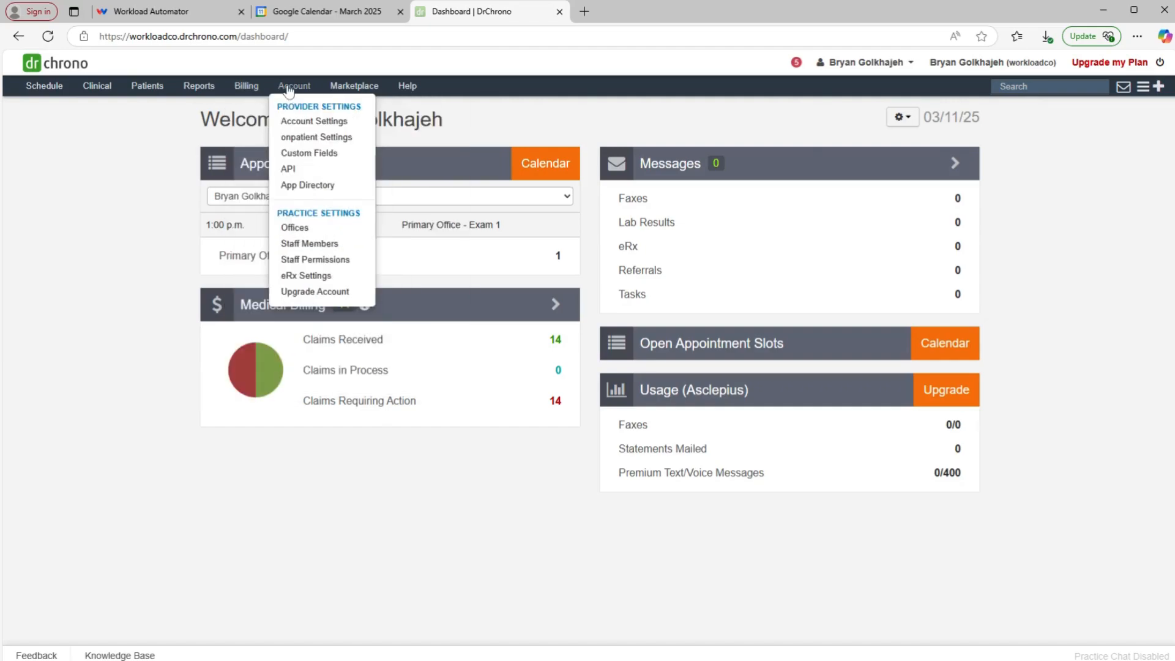
pyautogui.click(297, 172)
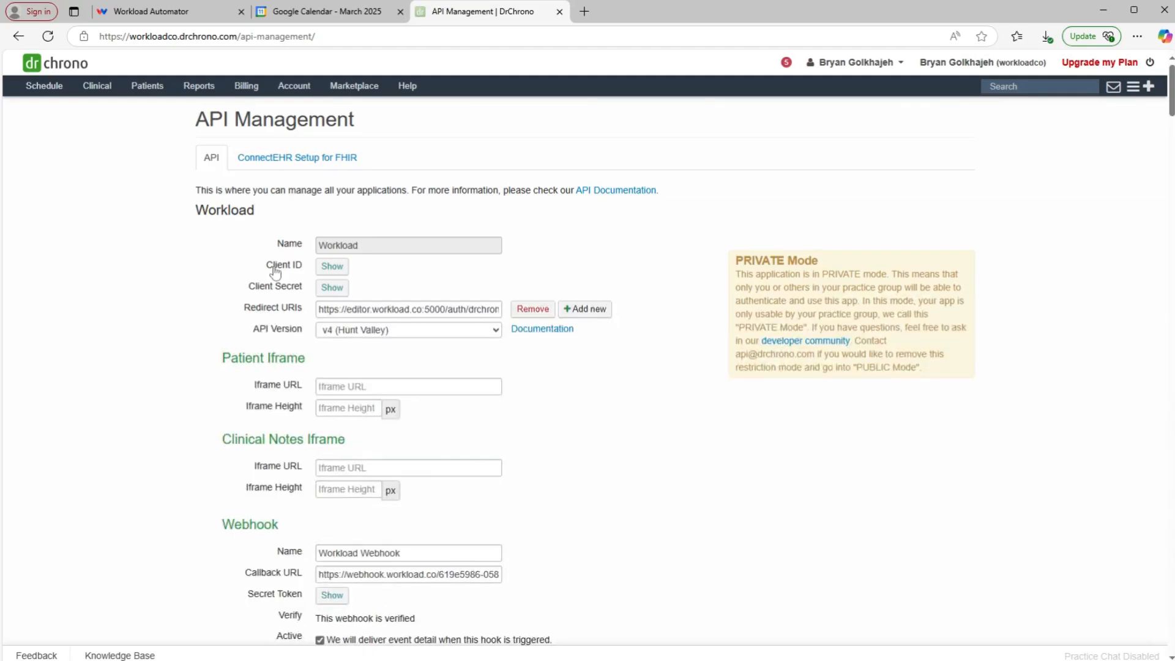
pyautogui.scroll(-15, 281, 282)
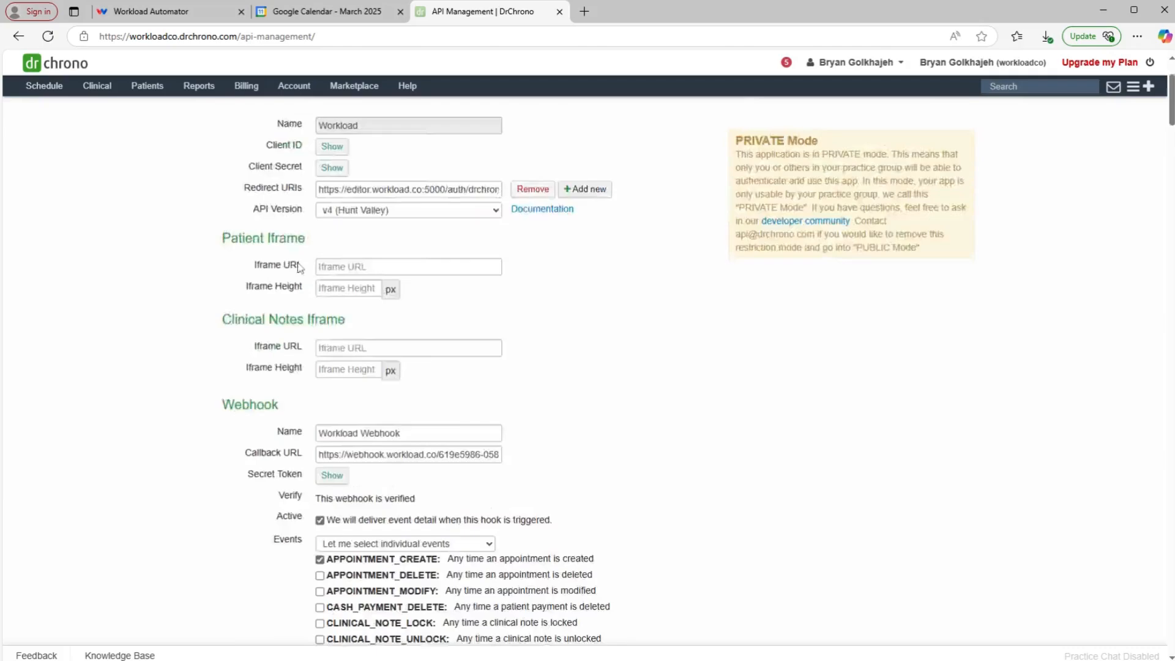
pyautogui.scroll(-3, 304, 295)
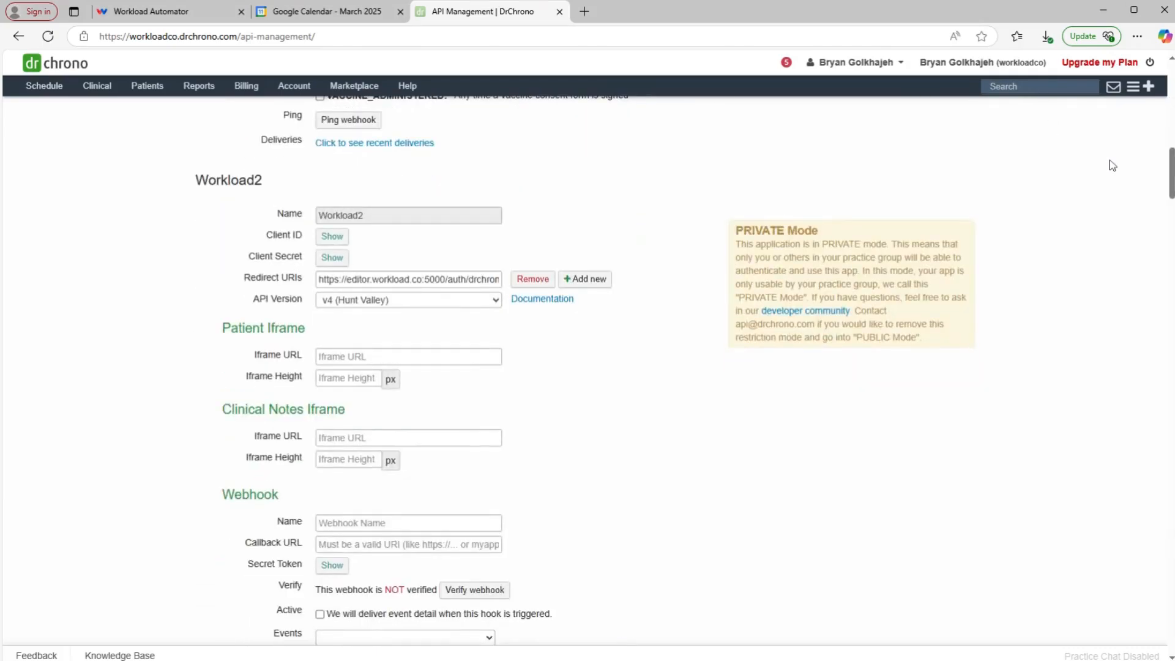
pyautogui.moveTo(1170, 160); pyautogui.dragTo(1170, 624)
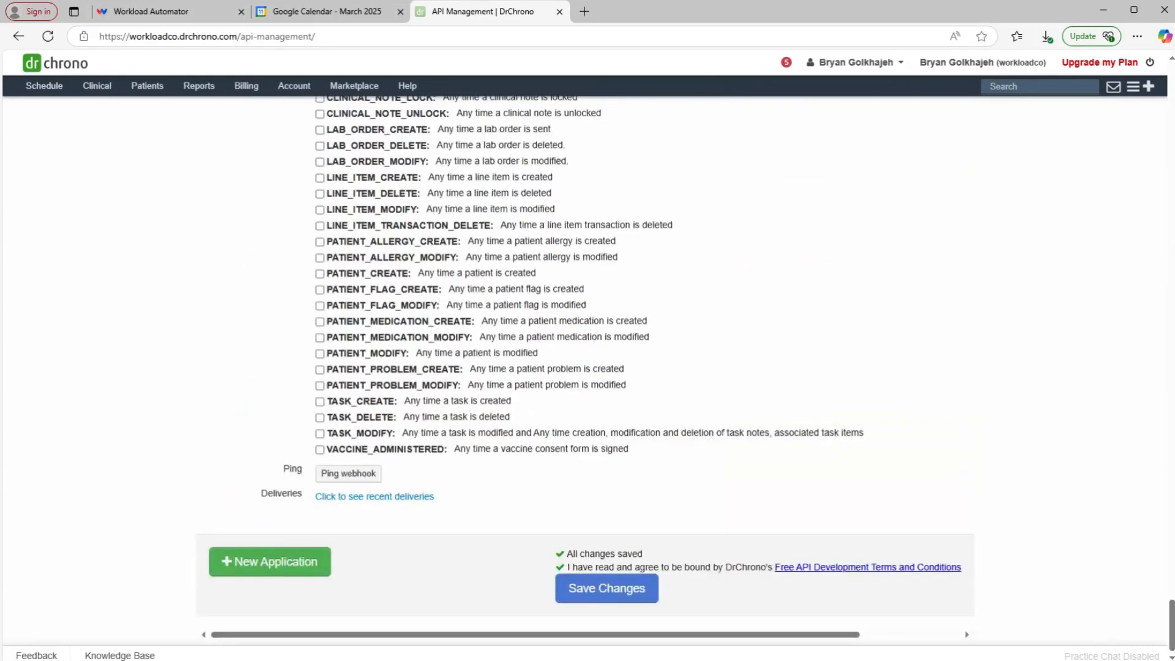
# Step: Start a new DrChrono API application named 'Dr Chrono to Google Calendar'
pyautogui.click(255, 566)
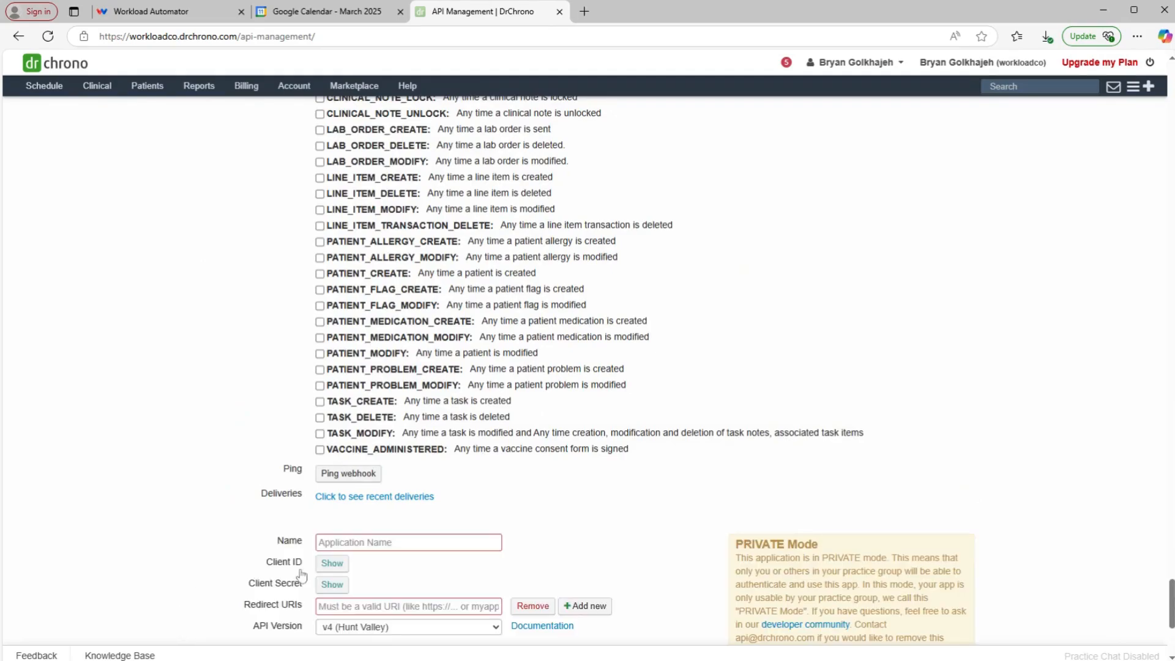
pyautogui.scroll(-5, 300, 573)
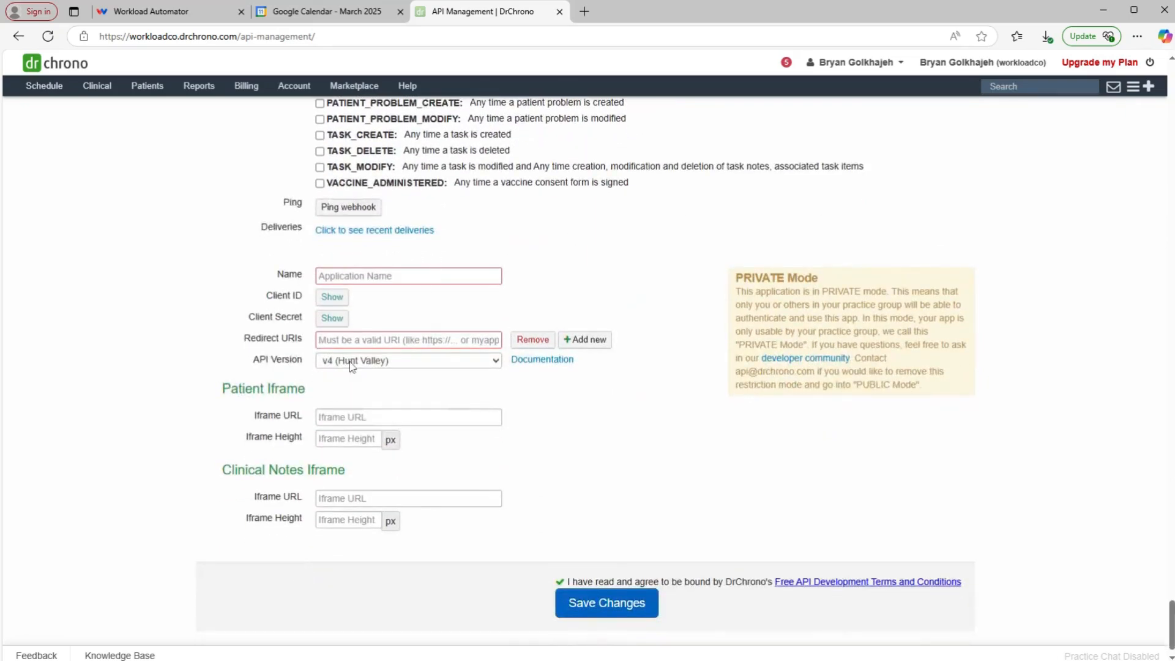
pyautogui.click(392, 276)
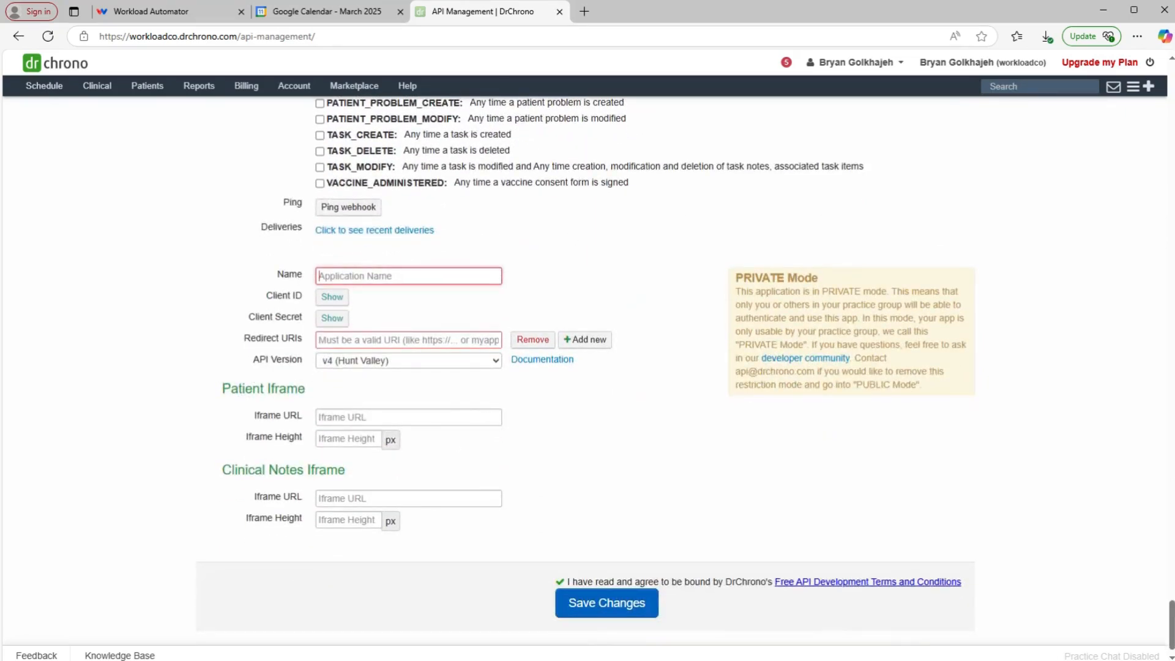
pyautogui.write('Dr ')
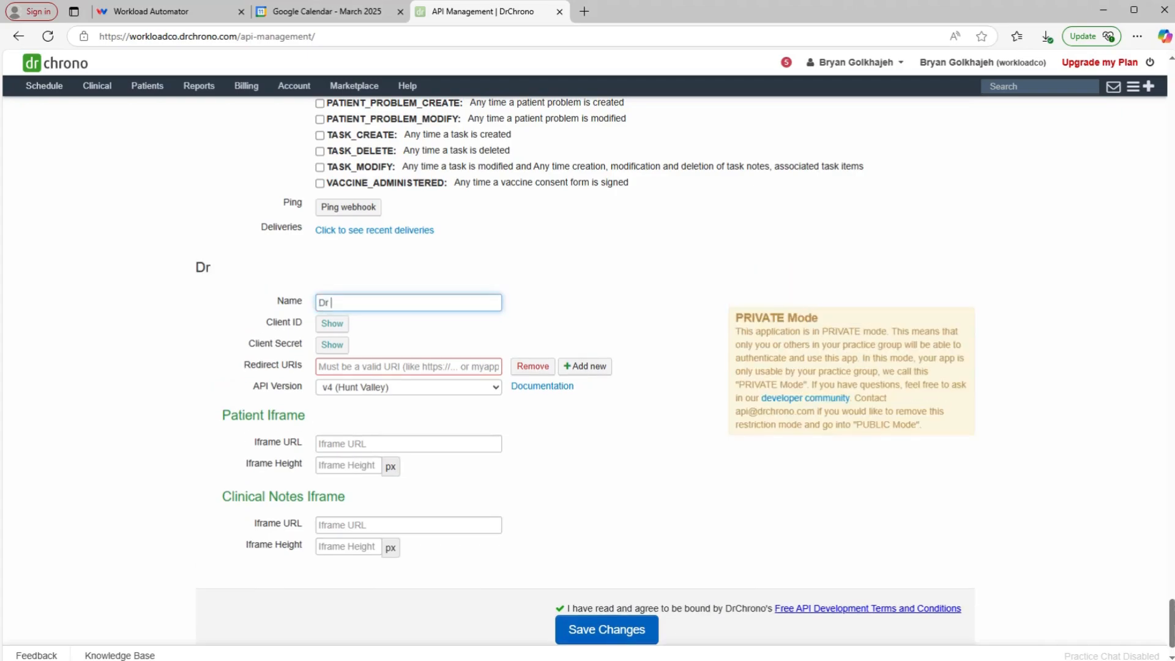
pyautogui.write('Chrono to')
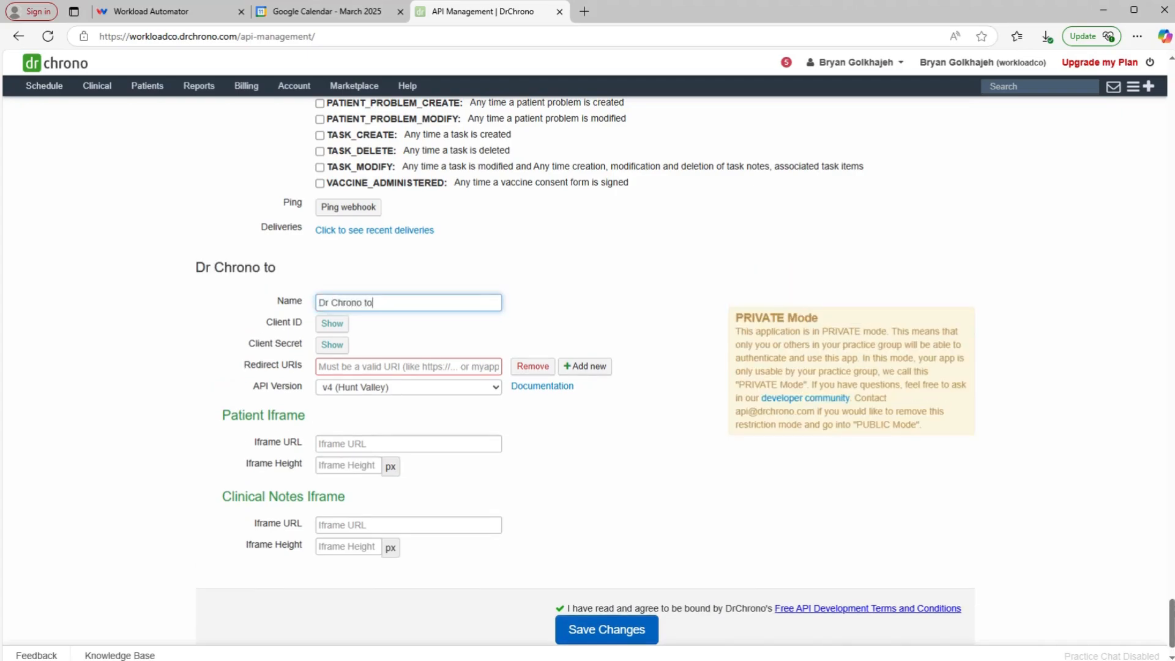
pyautogui.write(' Google Cale')
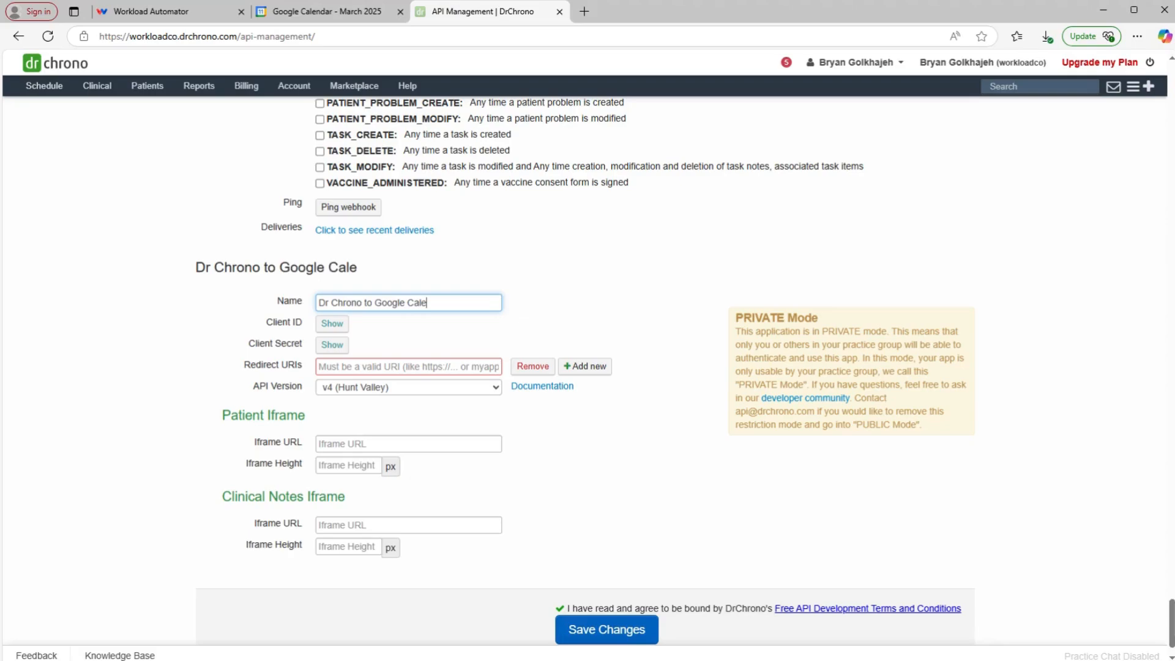
pyautogui.write('ndar')
pyautogui.click(310, 362)
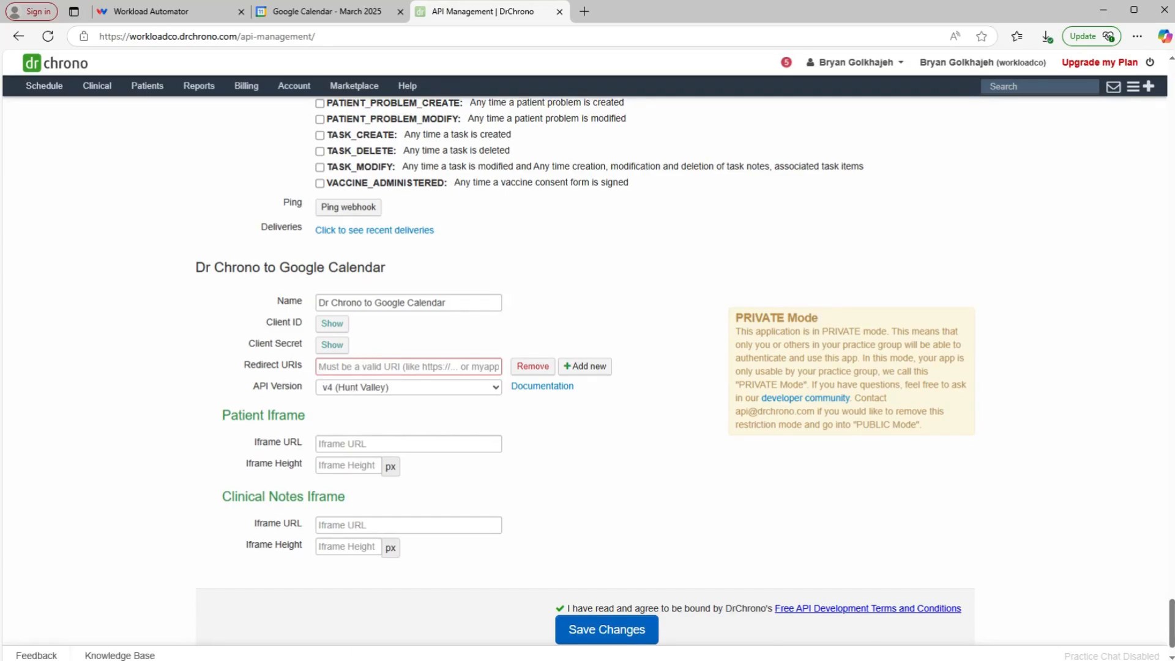
# Step: Fill in the Workload editor redirect URI and save the new application
pyautogui.scroll(8, 588, 367)
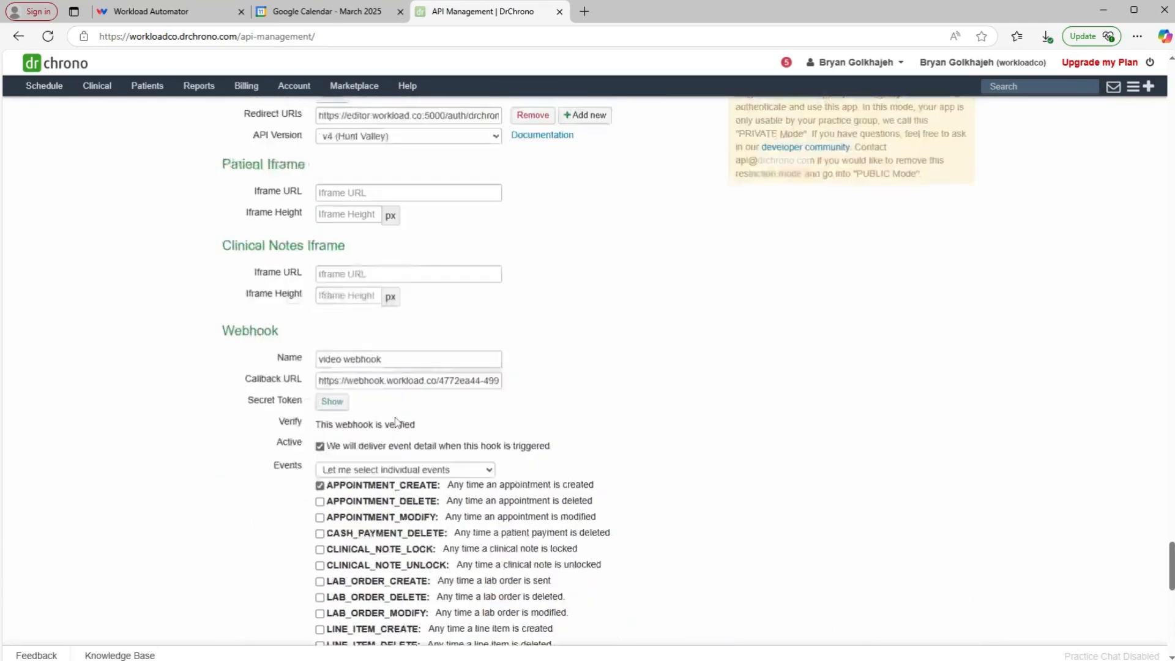
pyautogui.scroll(1, 395, 423)
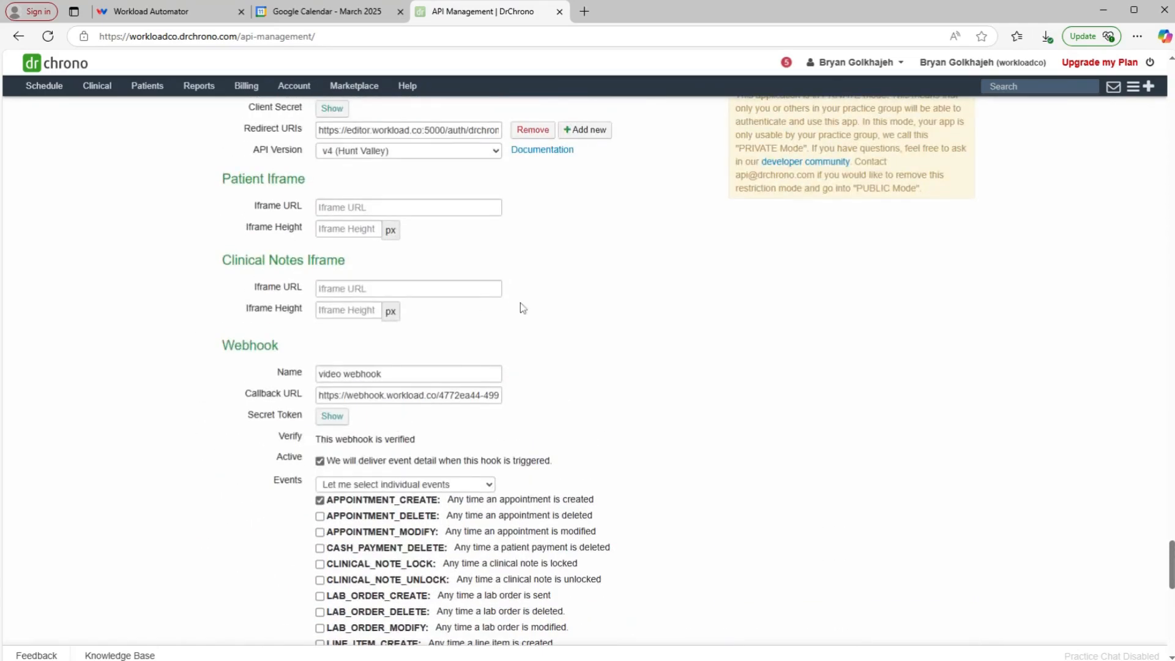
pyautogui.scroll(2, 522, 308)
pyautogui.moveTo(317, 325); pyautogui.dragTo(504, 334)
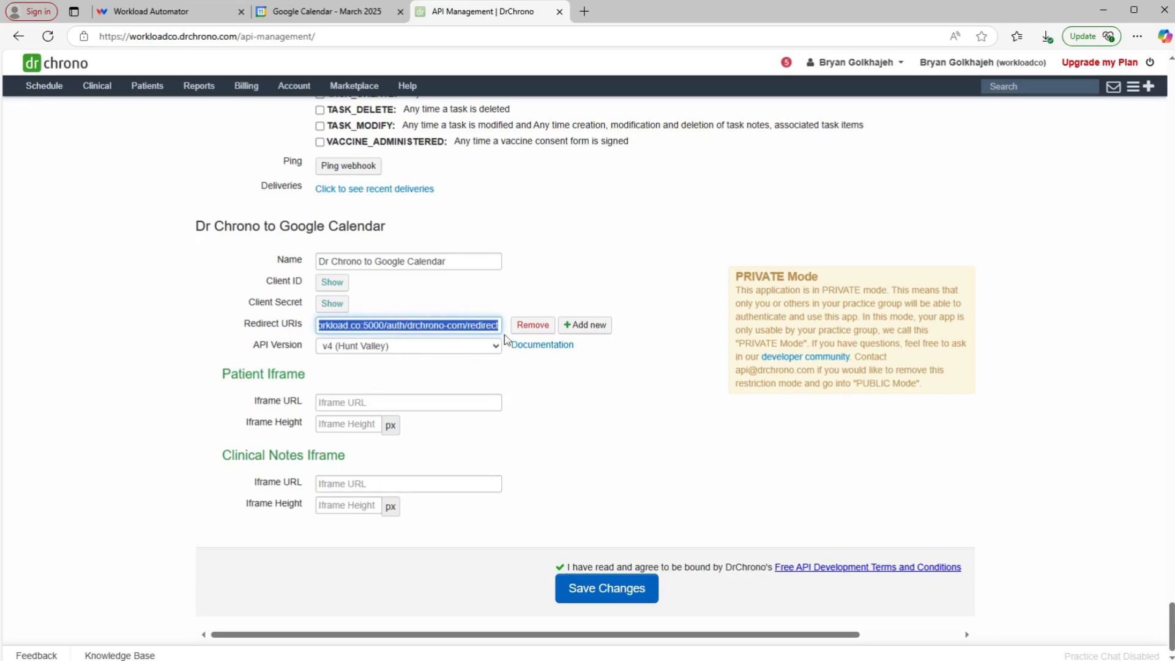
pyautogui.click(487, 306)
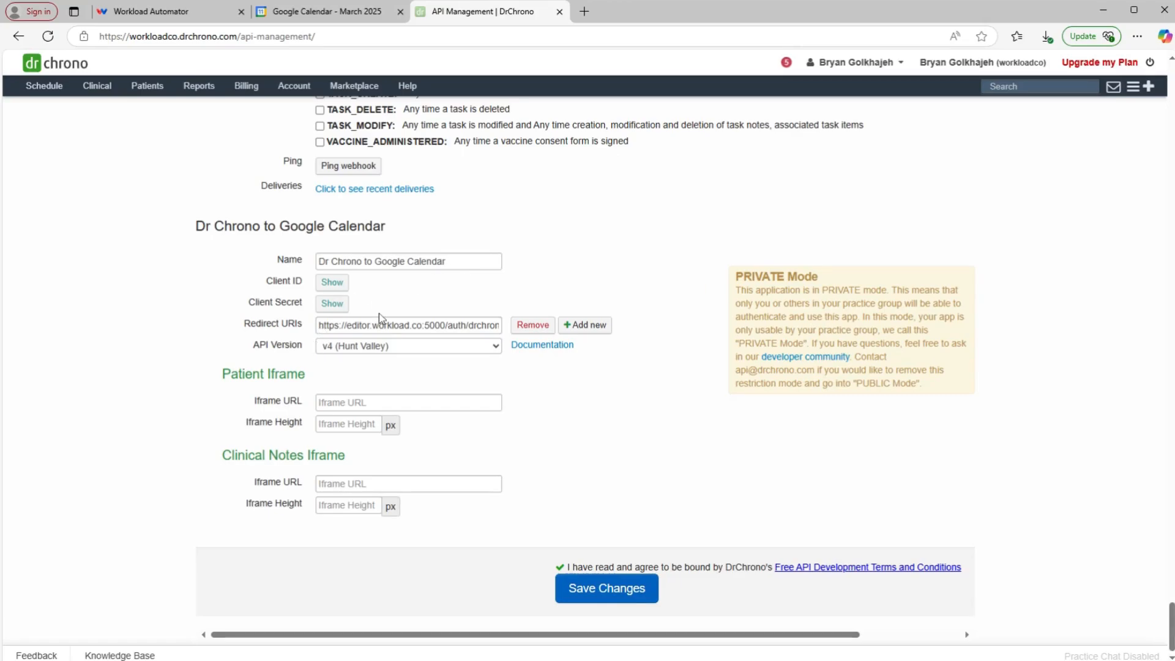
pyautogui.click(607, 588)
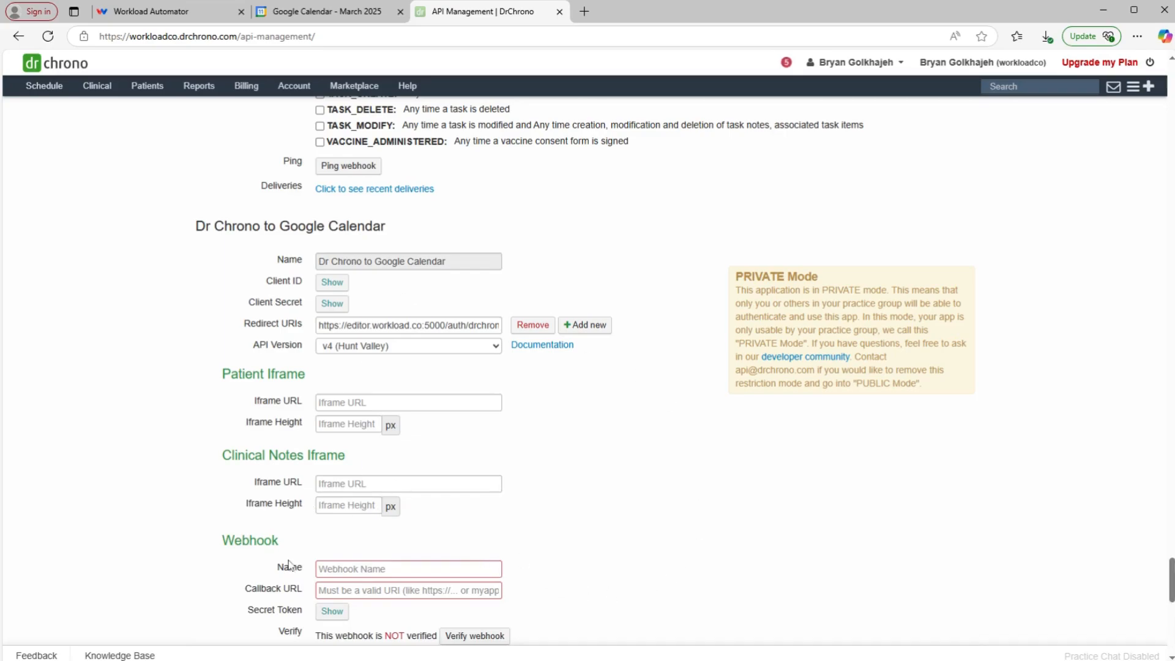
# Step: Name the application's webhook 'test webhook' and return to Workload Automator
pyautogui.scroll(-3, 306, 550)
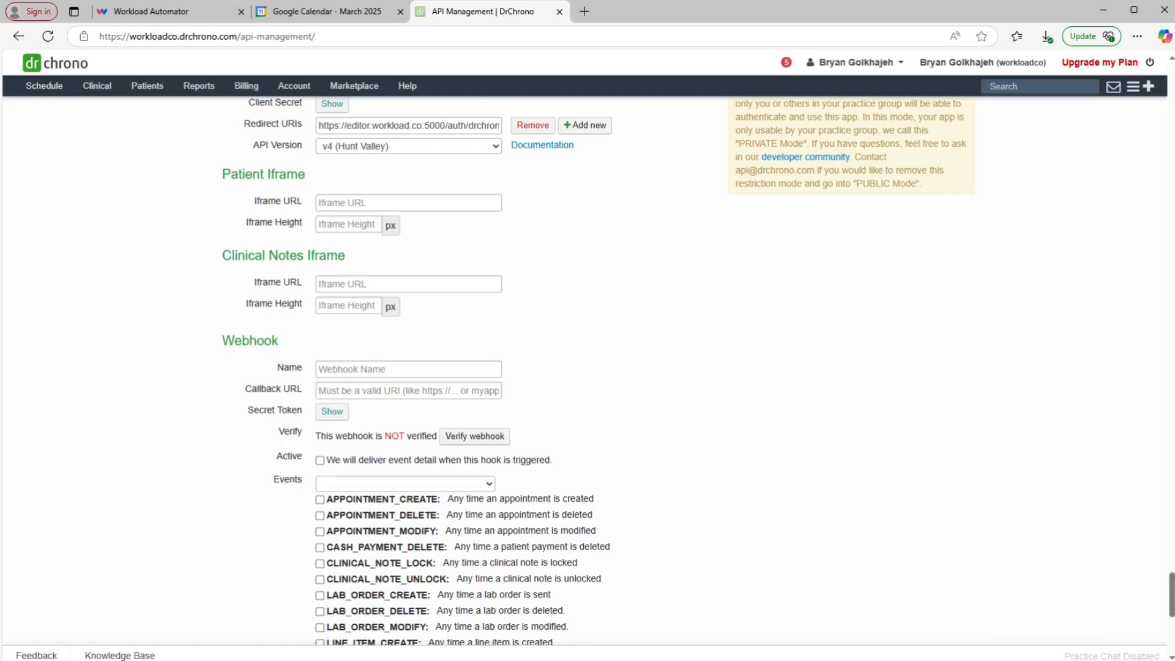
pyautogui.click(319, 369)
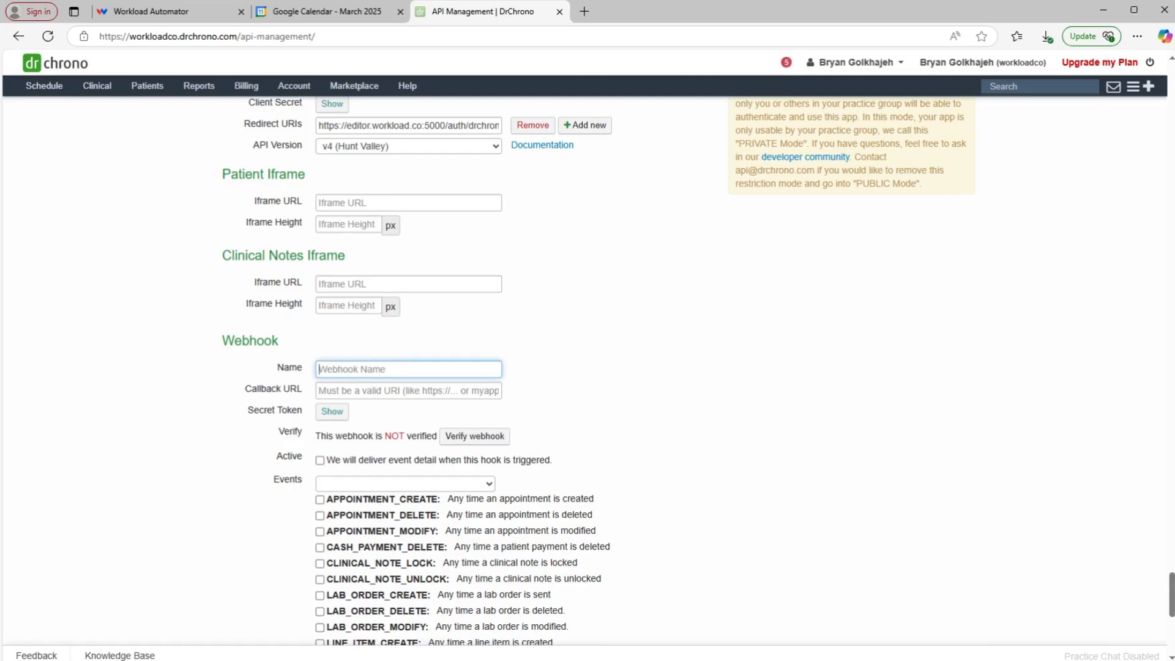
pyautogui.write('test webhook')
pyautogui.click(476, 405)
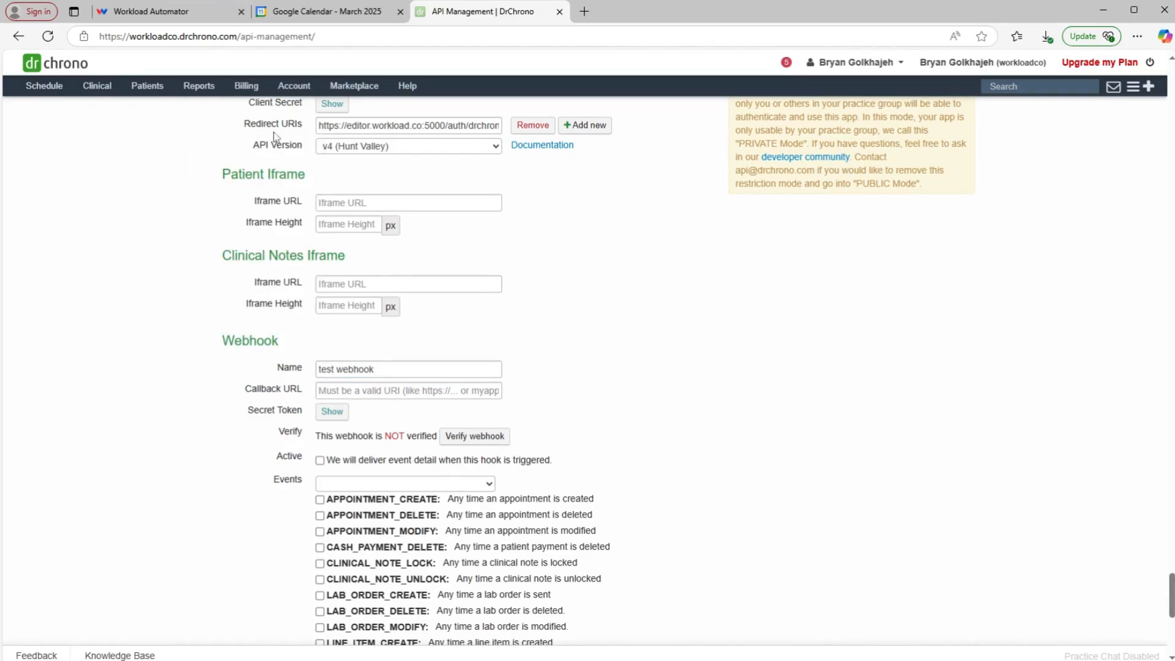
pyautogui.click(217, 6)
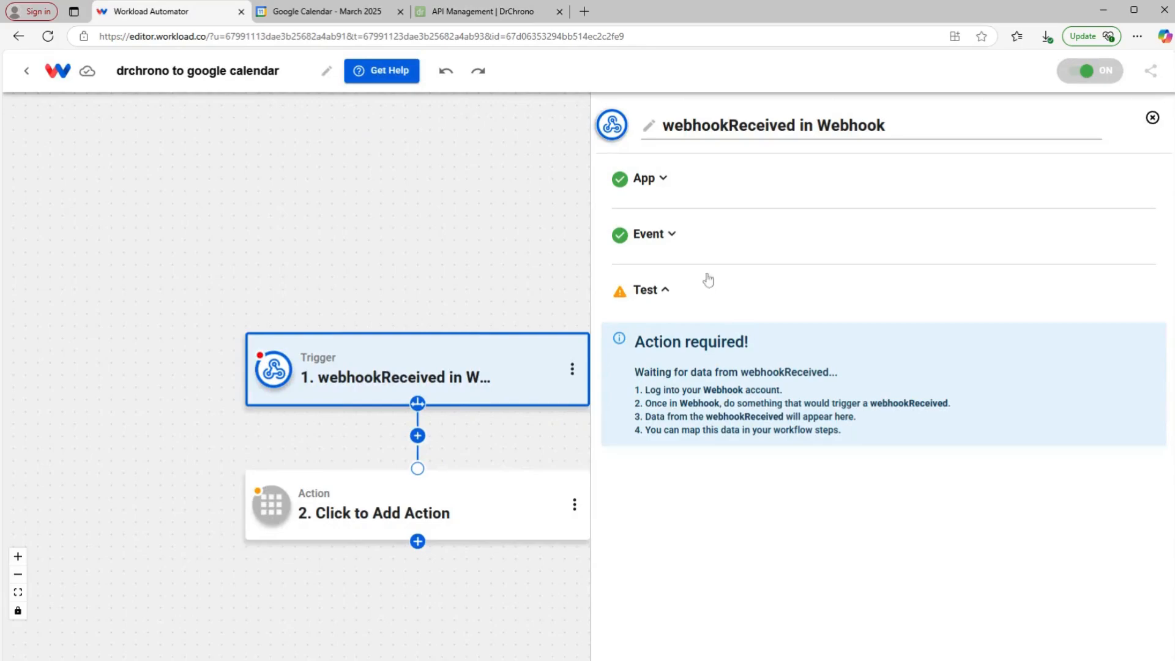
# Step: Copy the trigger's webhook URL and return to DrChrono's webhook settings
pyautogui.click(714, 300)
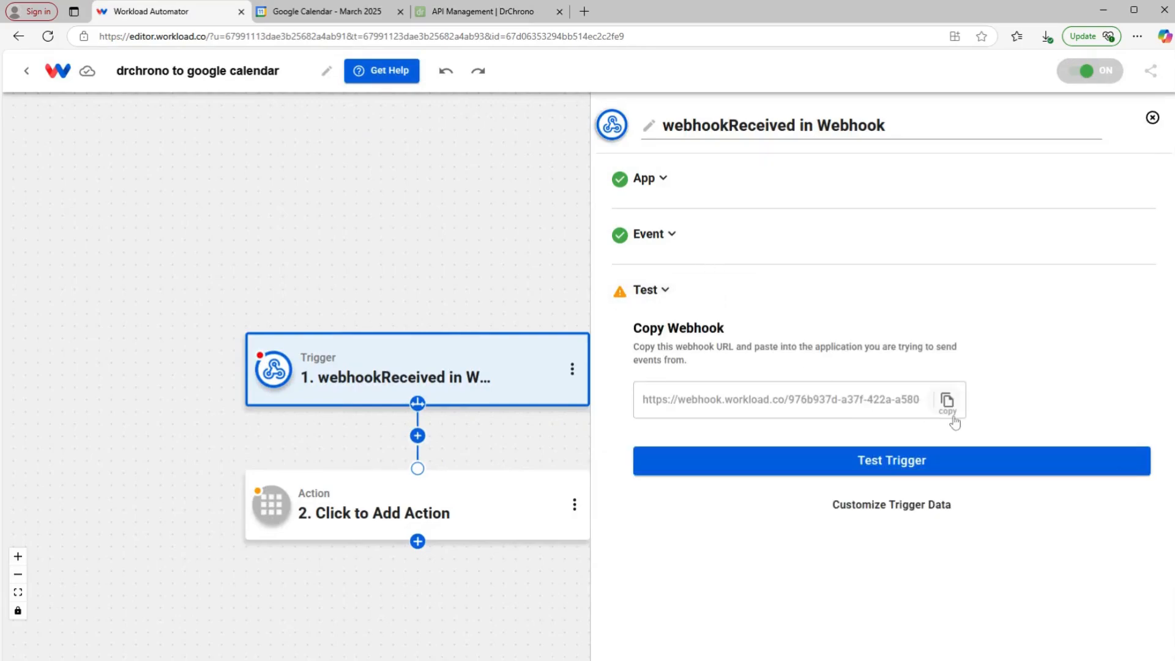
pyautogui.click(947, 401)
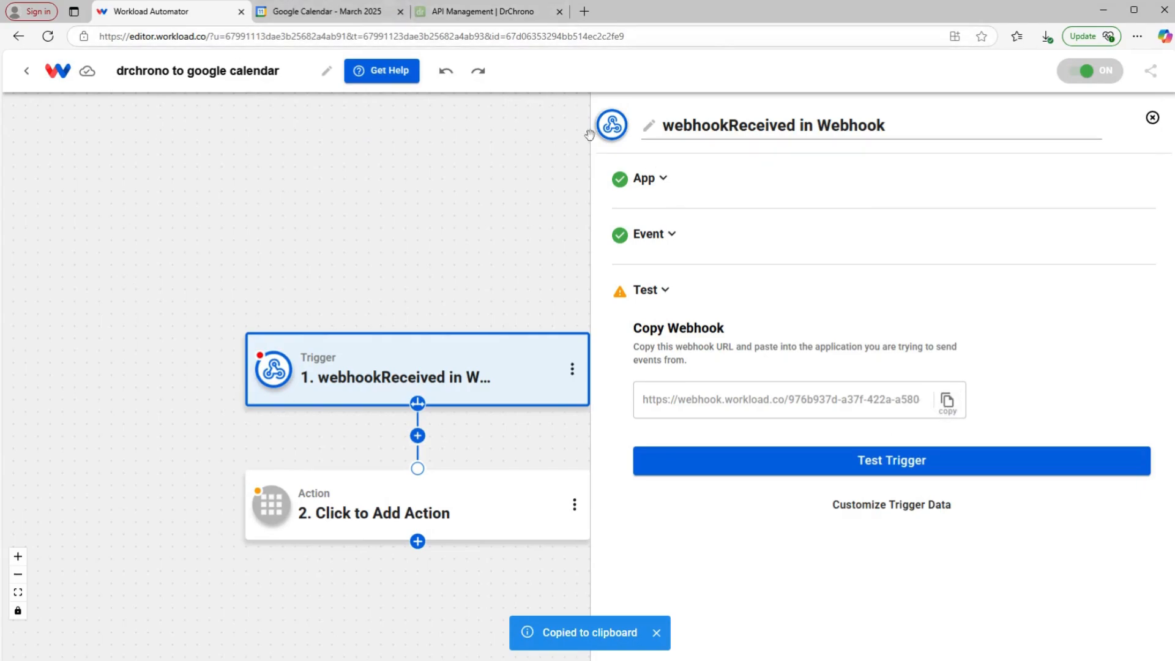
pyautogui.click(460, 17)
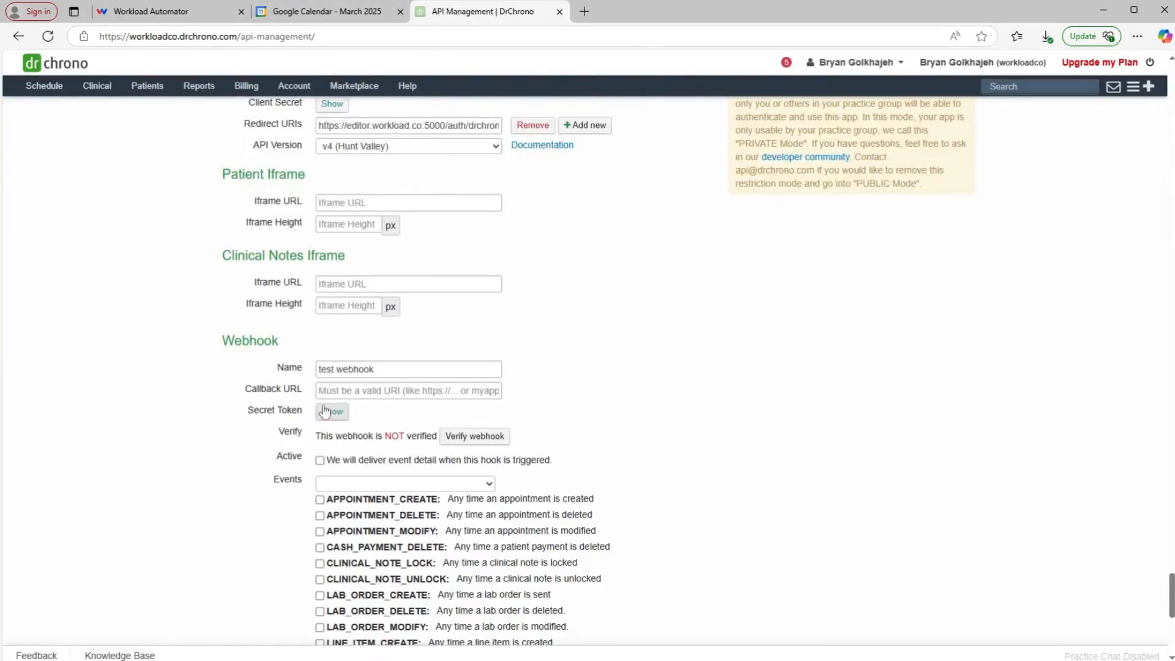
# Step: Paste the Workload Automator webhook URL as Callback URL and enter a secret token
pyautogui.click(408, 391)
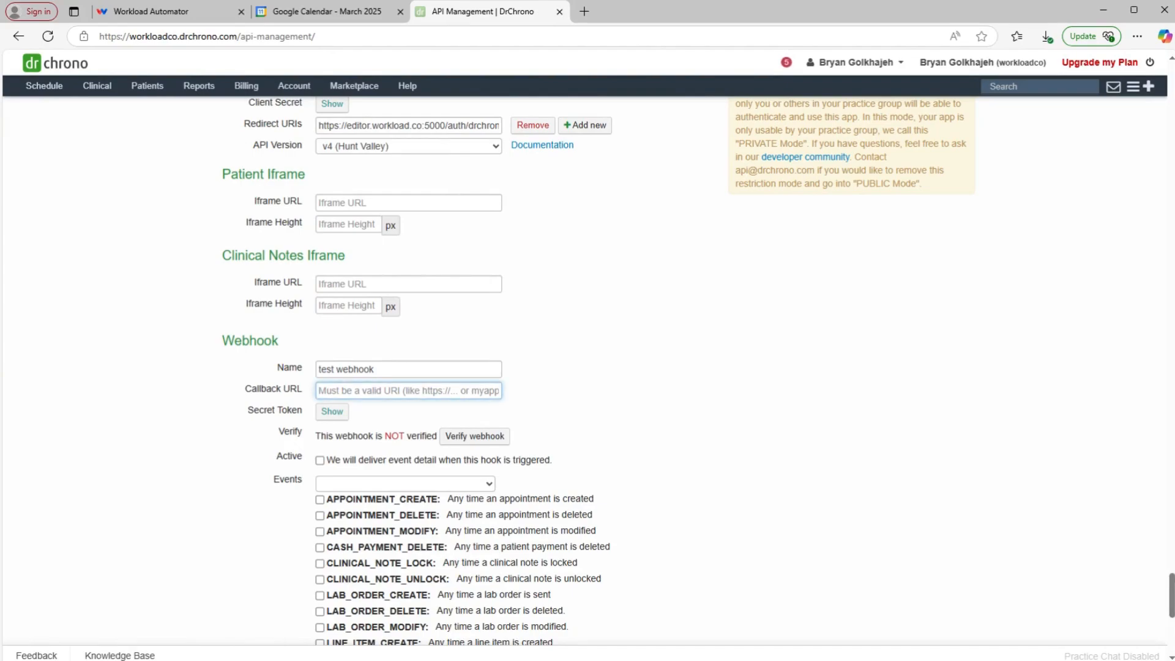
pyautogui.hotkey('ctrl', 'v')
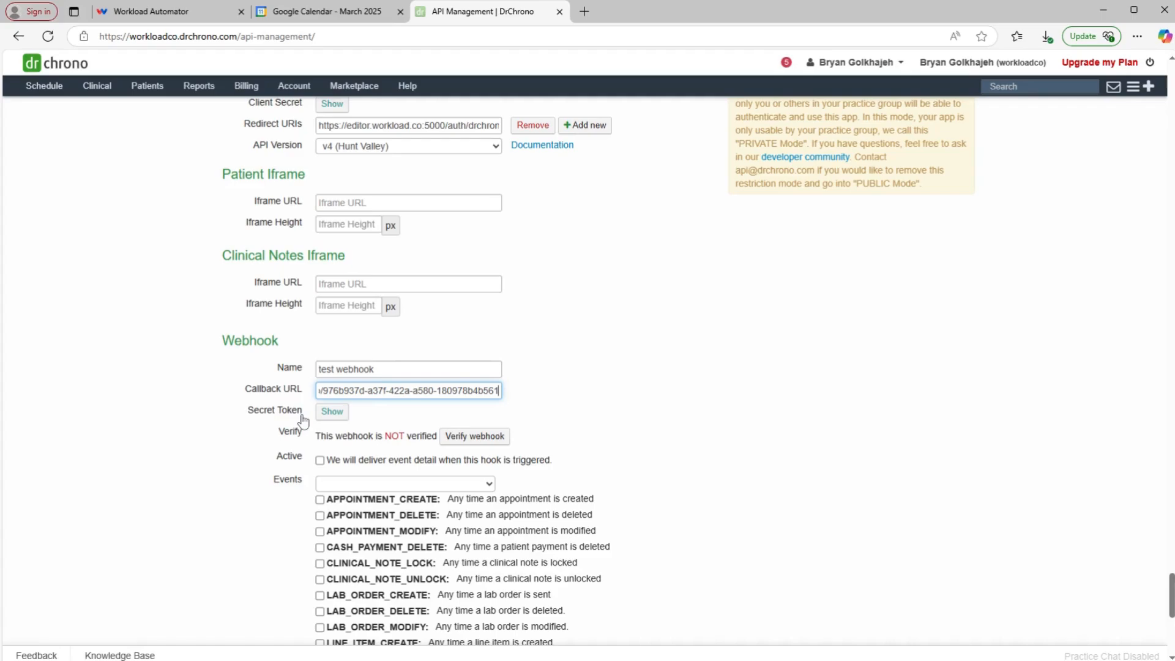
pyautogui.click(331, 412)
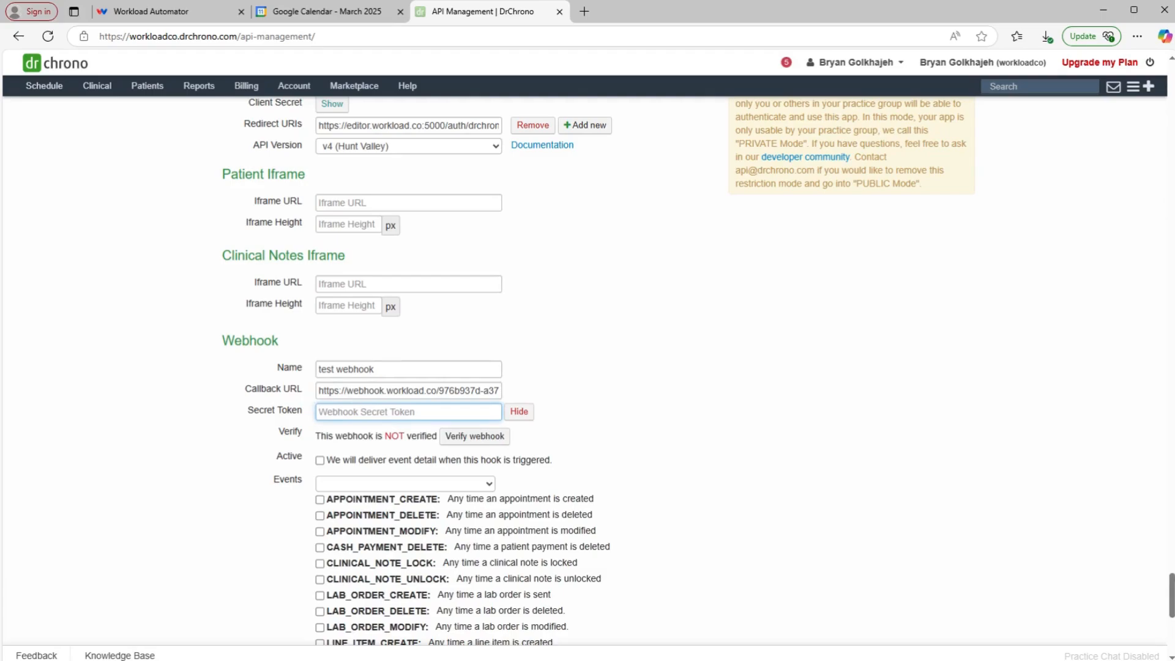
pyautogui.write('workload123')
pyautogui.click(621, 396)
# Step: Subscribe the test webhook to APPOINTMENT_CREATE events
pyautogui.scroll(-1, 622, 395)
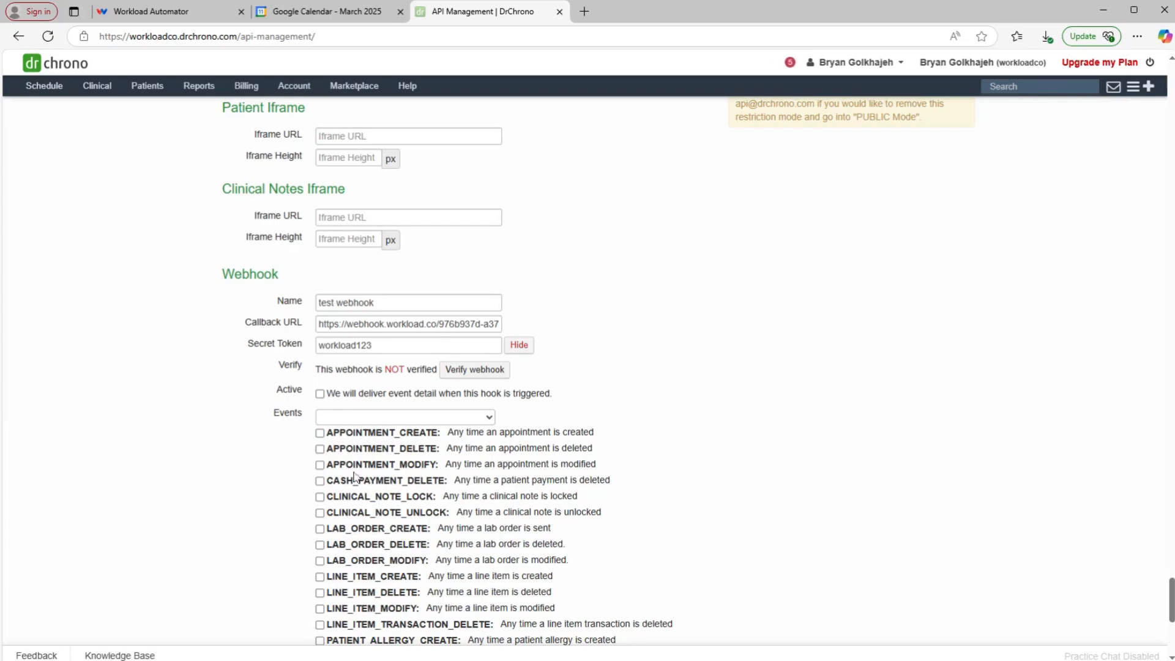
pyautogui.click(319, 433)
pyautogui.scroll(-2, 427, 384)
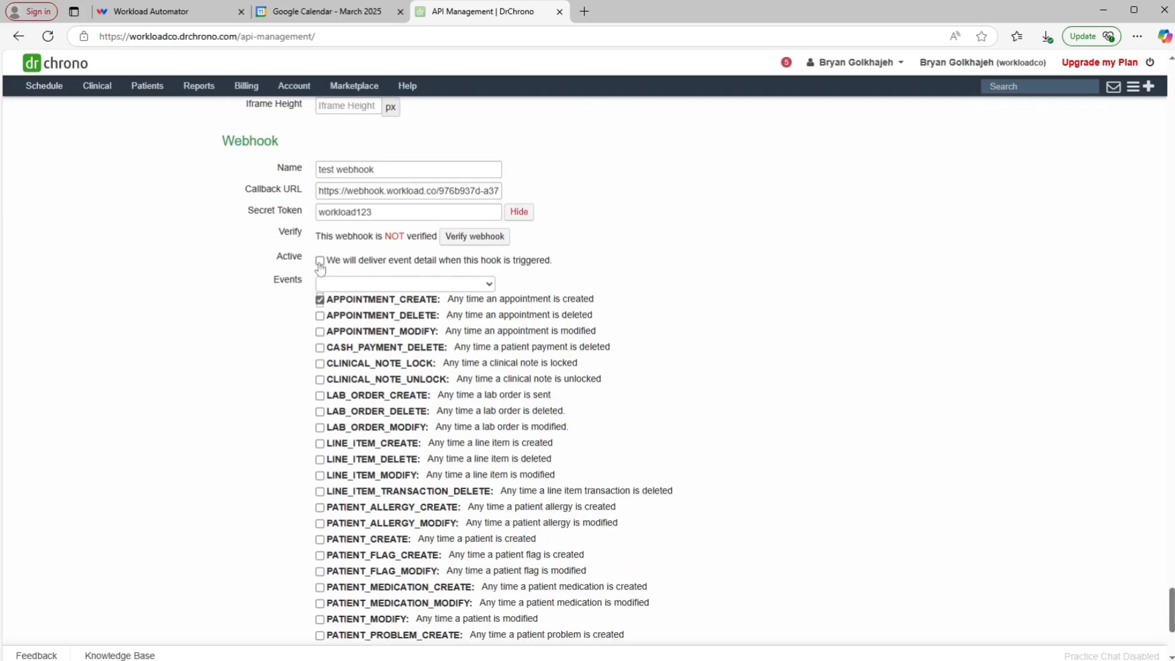
pyautogui.scroll(-4, 564, 398)
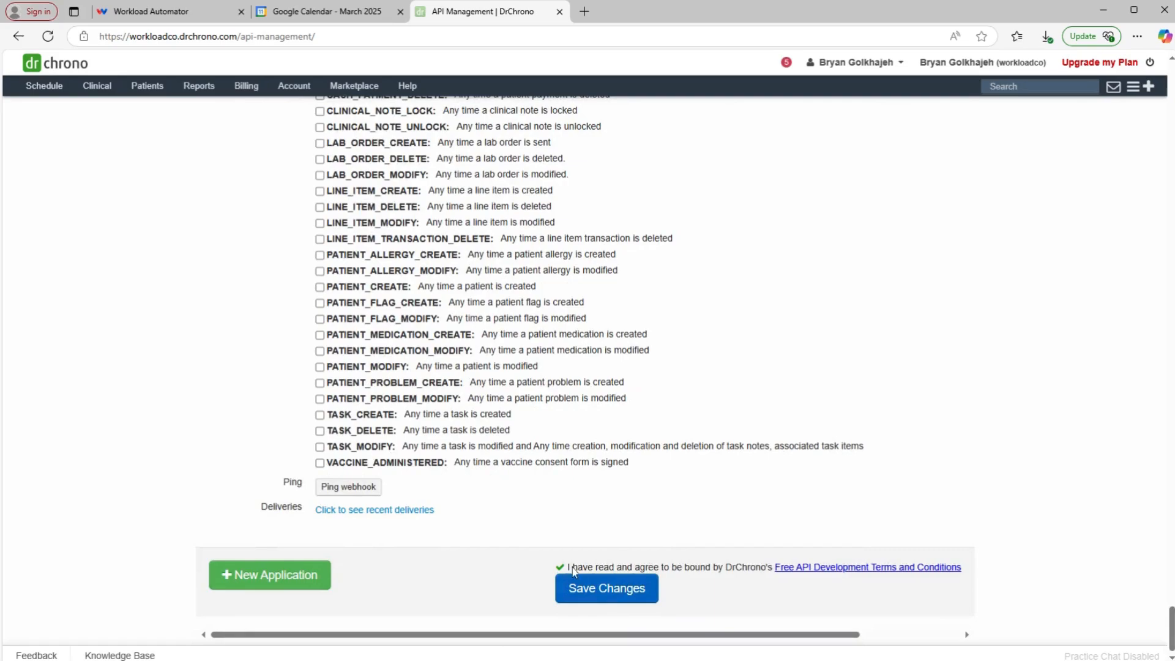
# Step: Save the test webhook settings, send the verification request, and confirm it is verified
pyautogui.click(596, 589)
pyautogui.scroll(3, 536, 564)
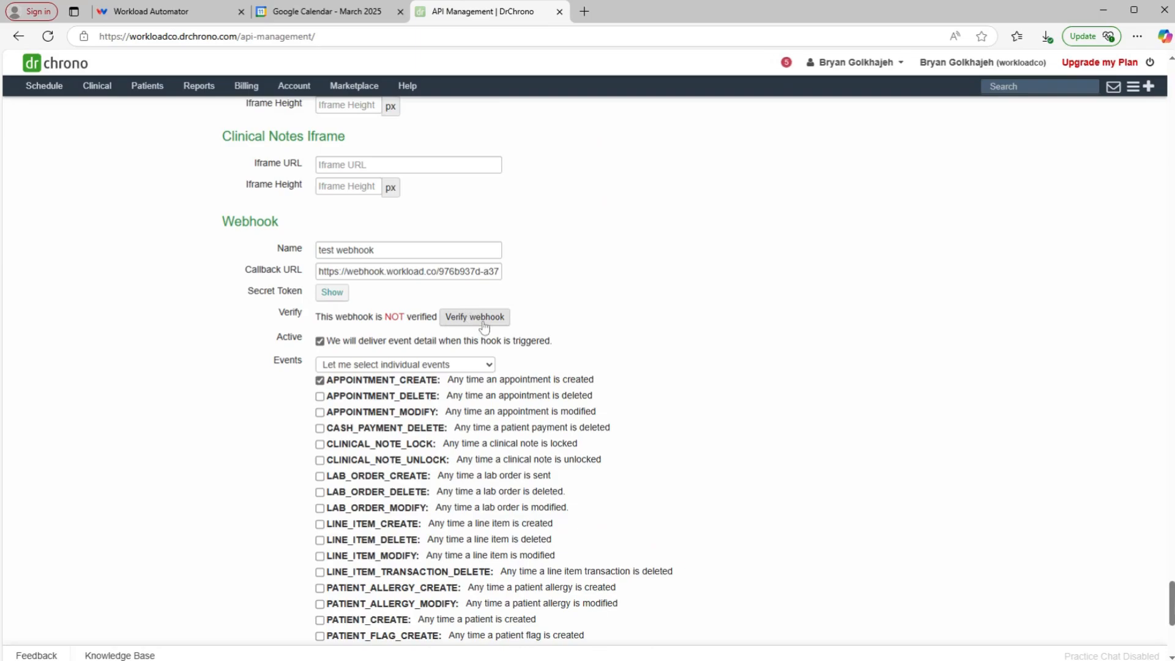
pyautogui.click(483, 324)
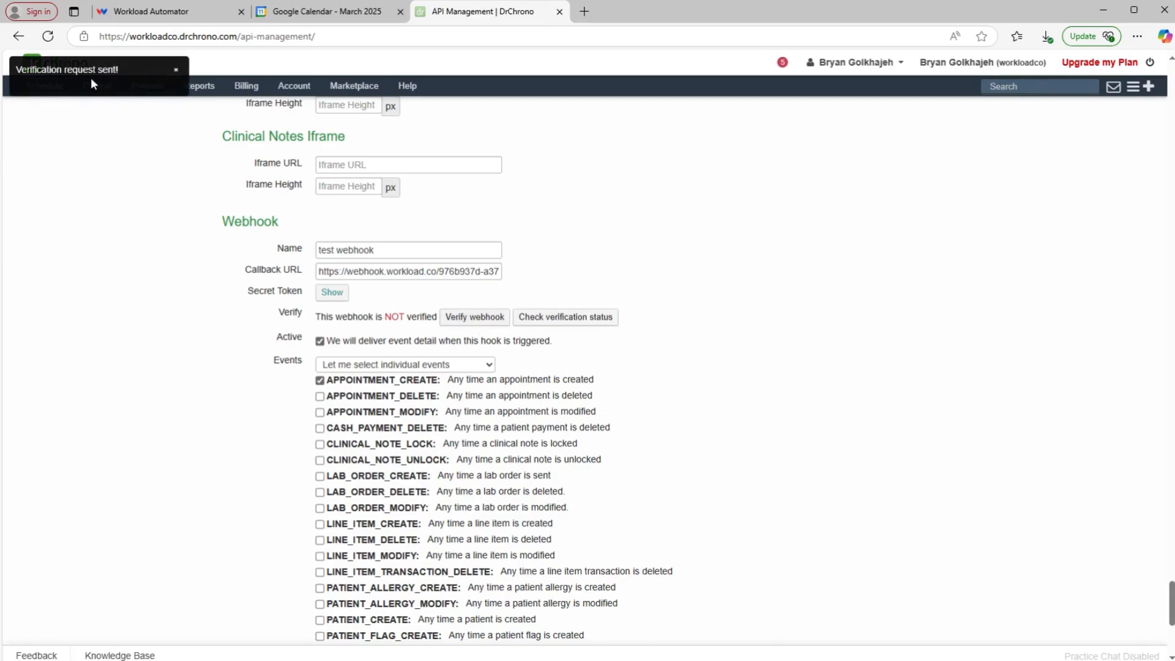
pyautogui.click(574, 318)
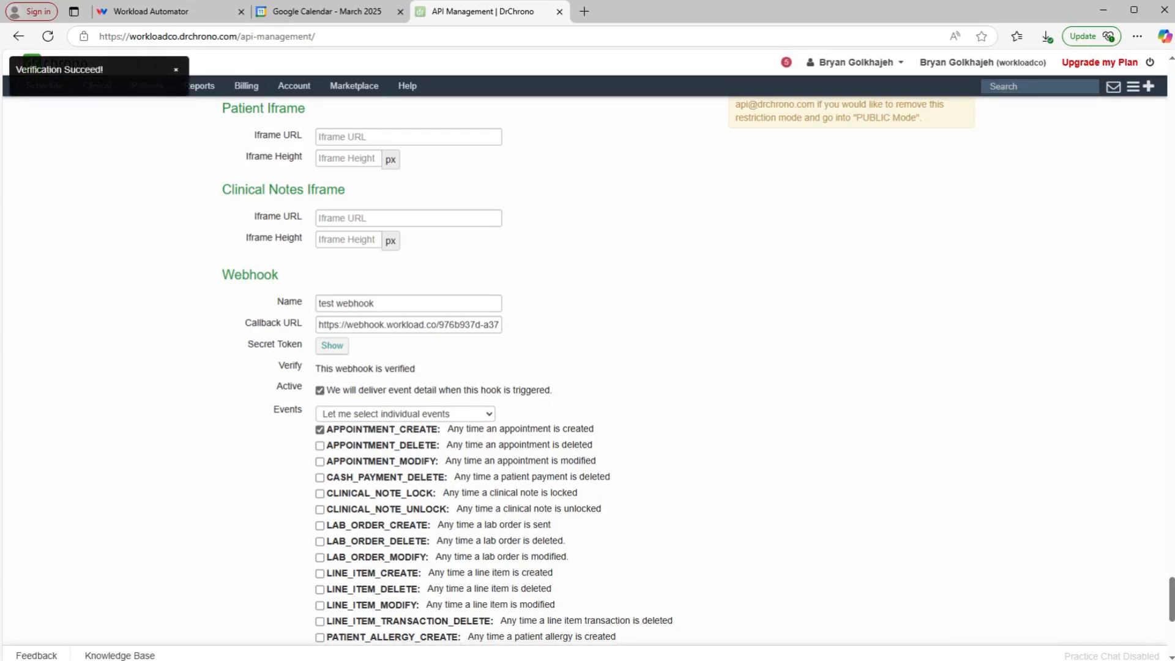
pyautogui.scroll(5, 366, 384)
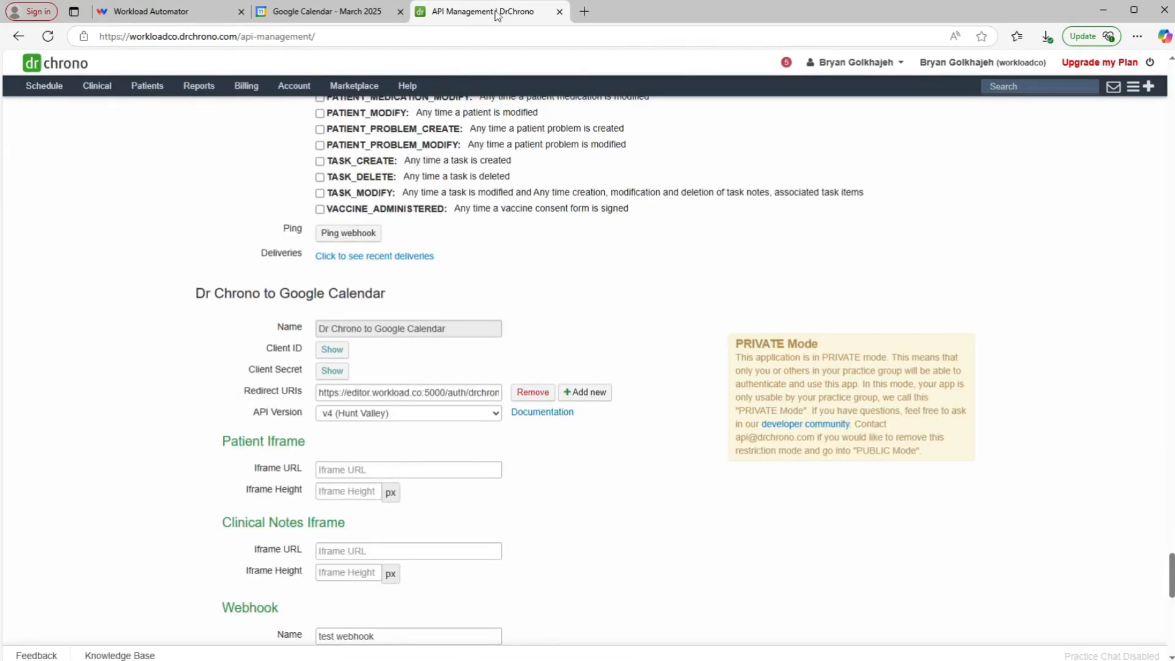
# Step: Book a 60-minute 11:00 AM Exam 4 appointment on Mar 13 2025, reason 'has a fever'
pyautogui.moveTo(44, 90)
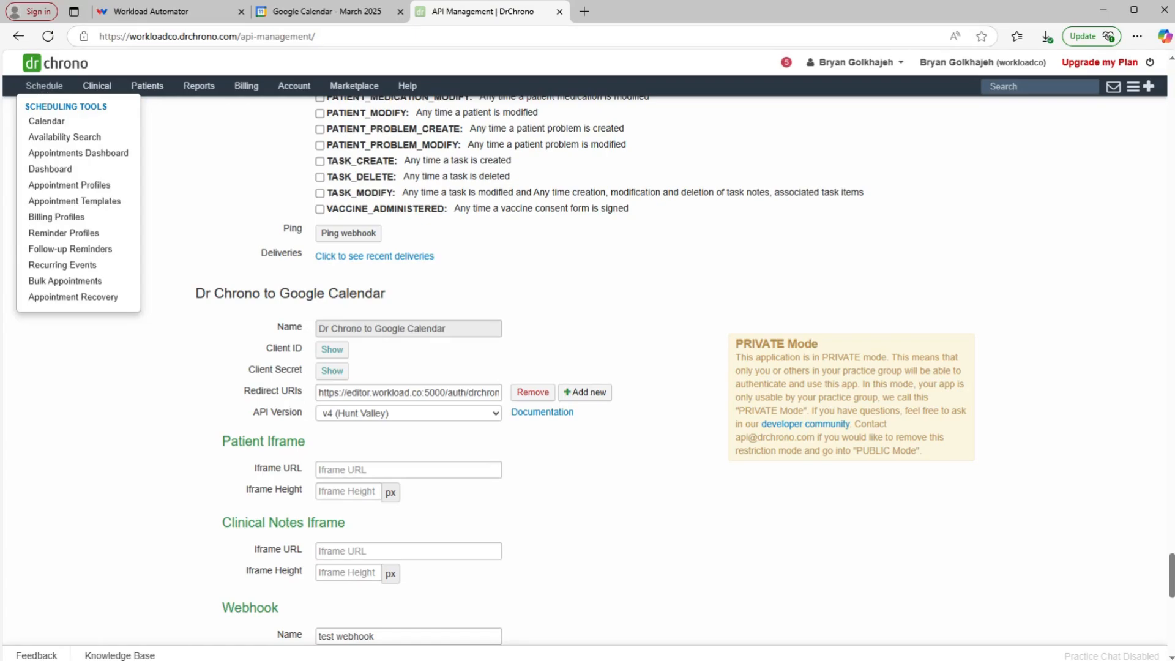
pyautogui.click(46, 120)
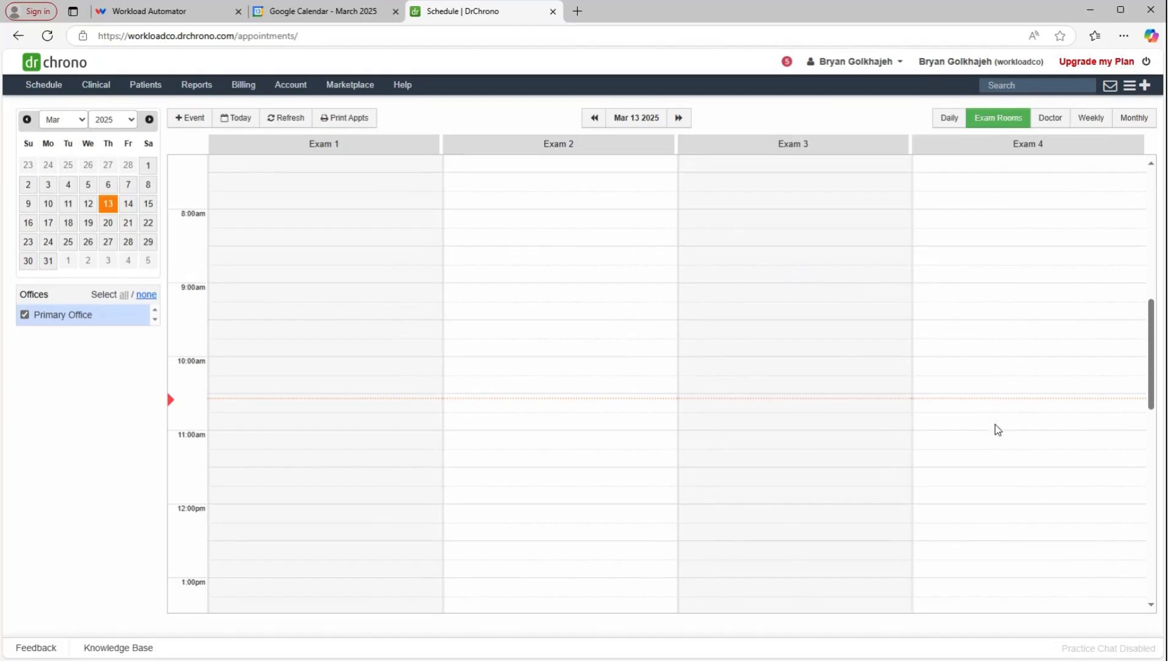
pyautogui.click(996, 448)
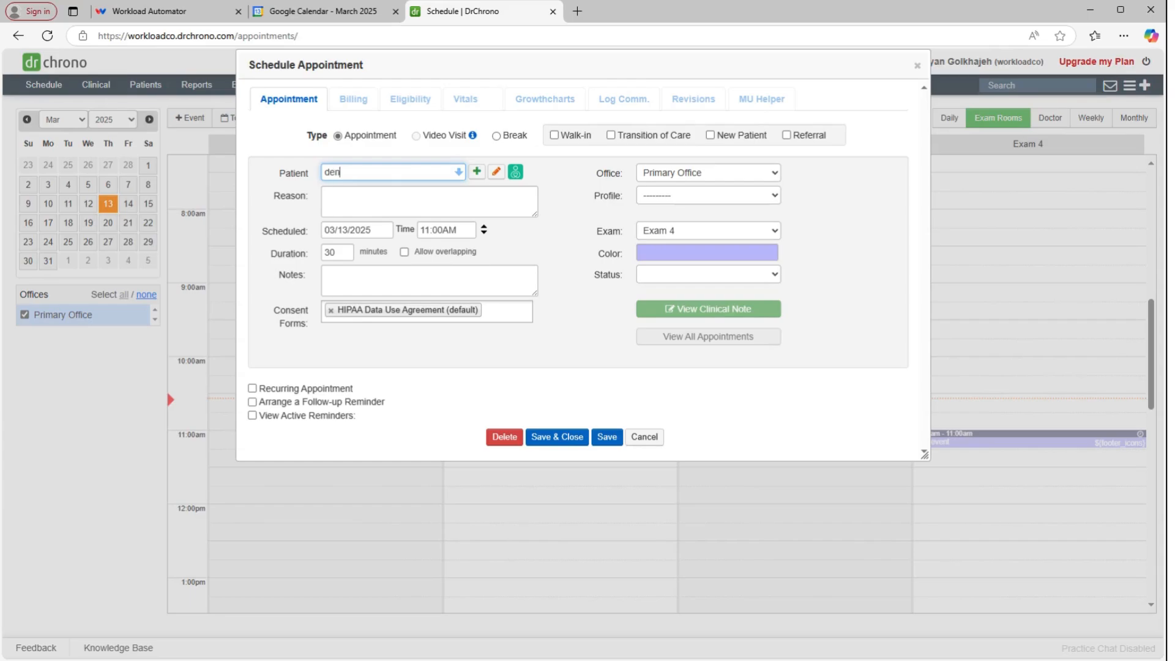
pyautogui.click(357, 191)
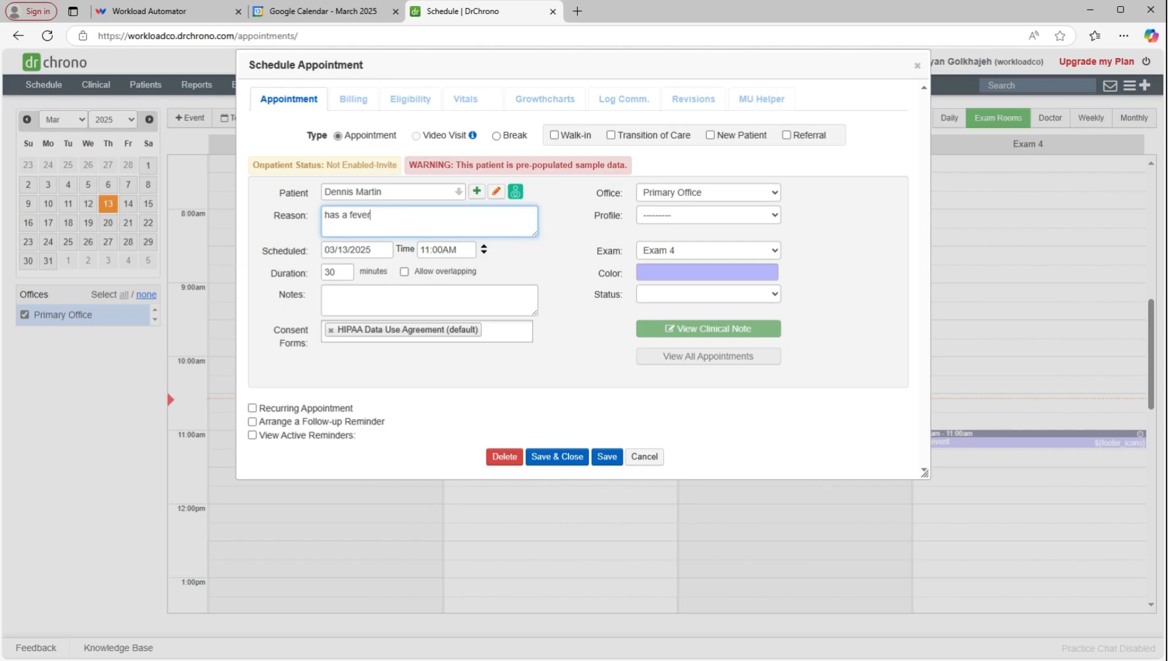
pyautogui.press('Tab')
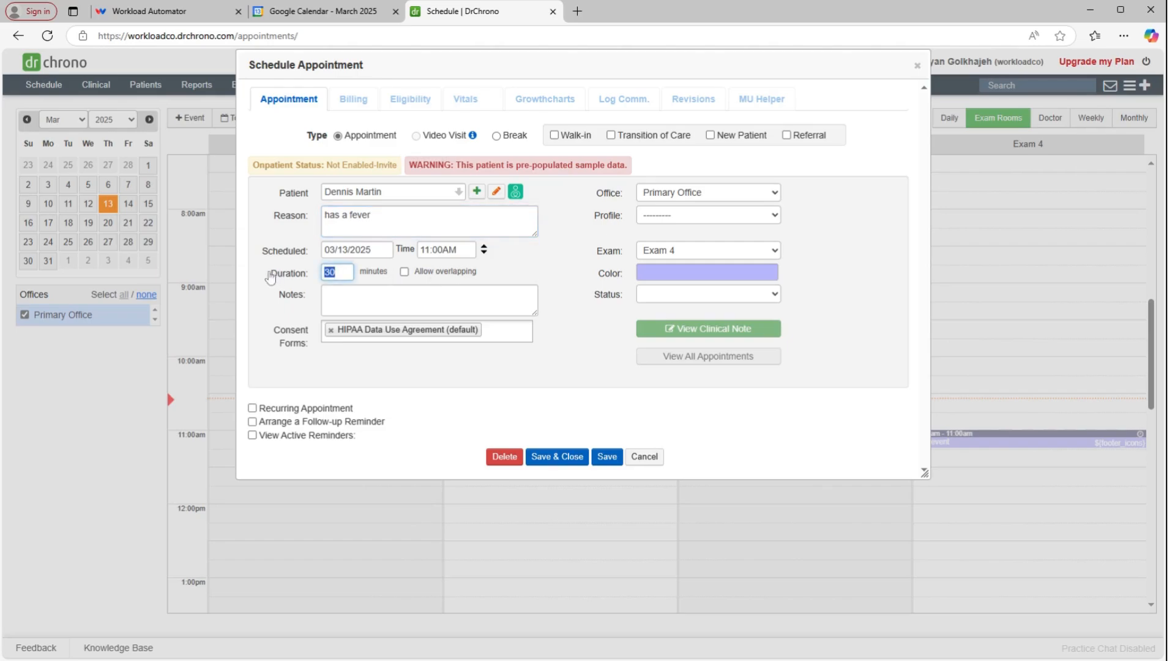
pyautogui.write('60')
pyautogui.click(573, 457)
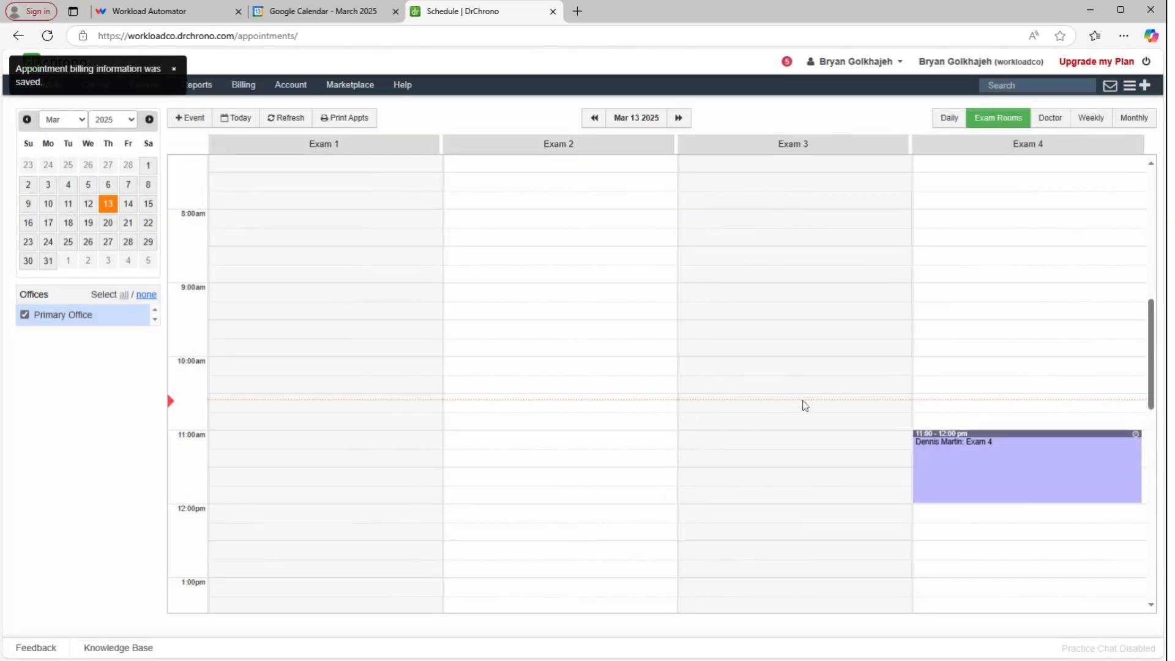
pyautogui.moveTo(999, 486)
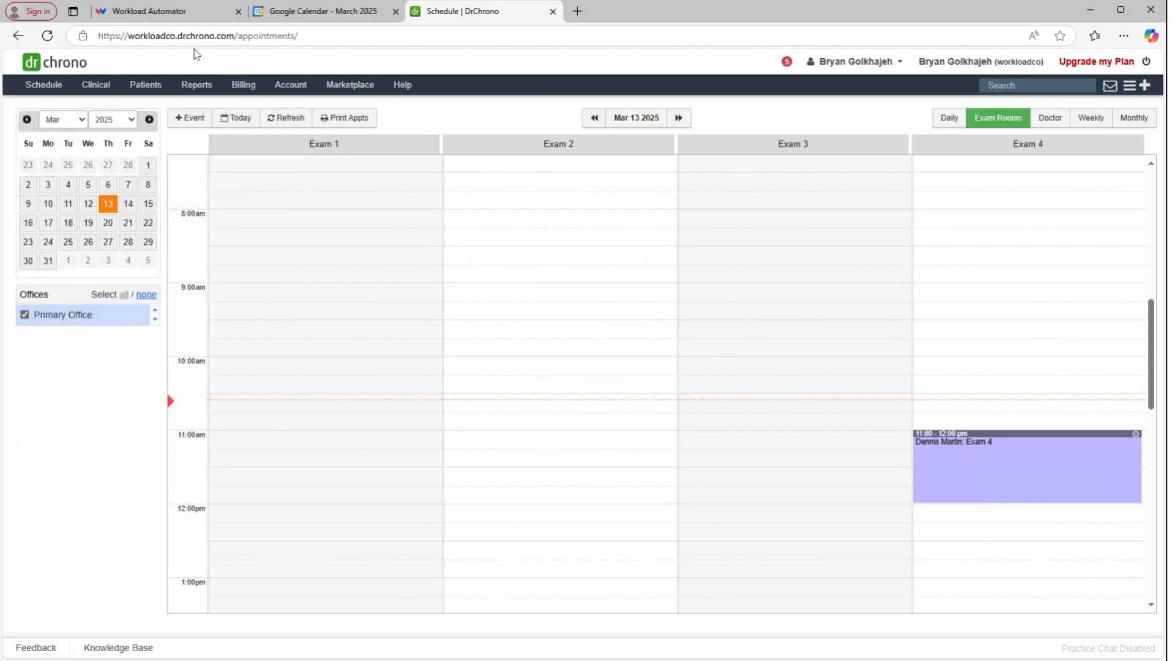
# Step: Review the captured DrChrono appointment fields, such as reason and scheduled_time, in the trigger test data
pyautogui.click(181, 12)
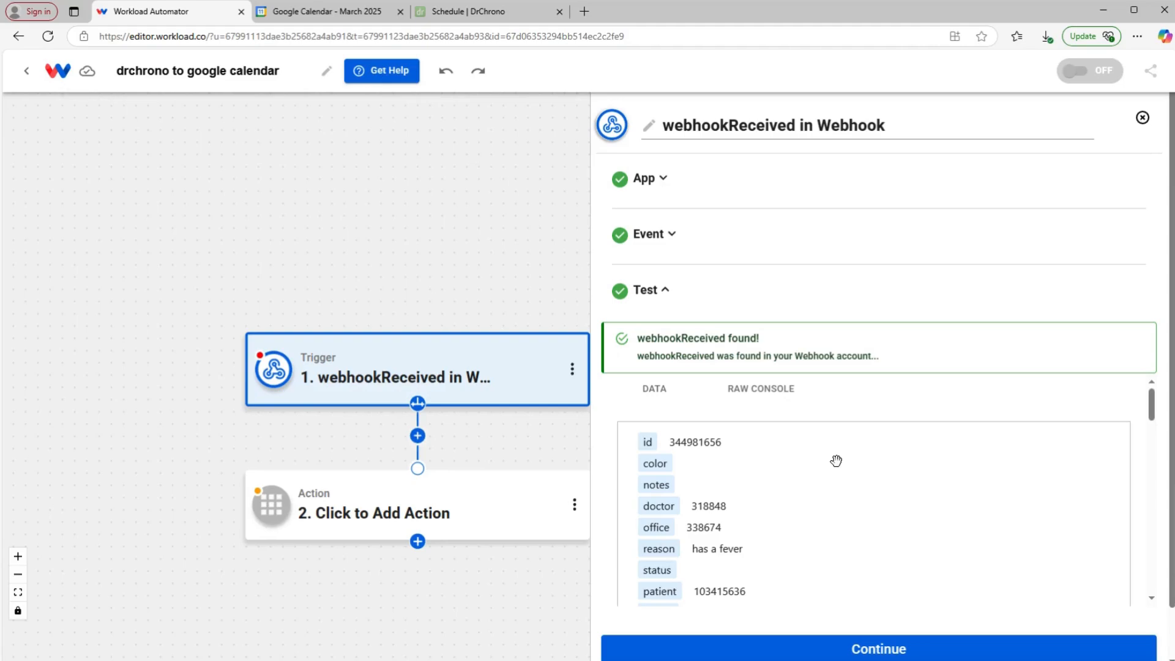
pyautogui.scroll(-1, 836, 461)
pyautogui.scroll(2, 847, 408)
pyautogui.scroll(-5, 902, 498)
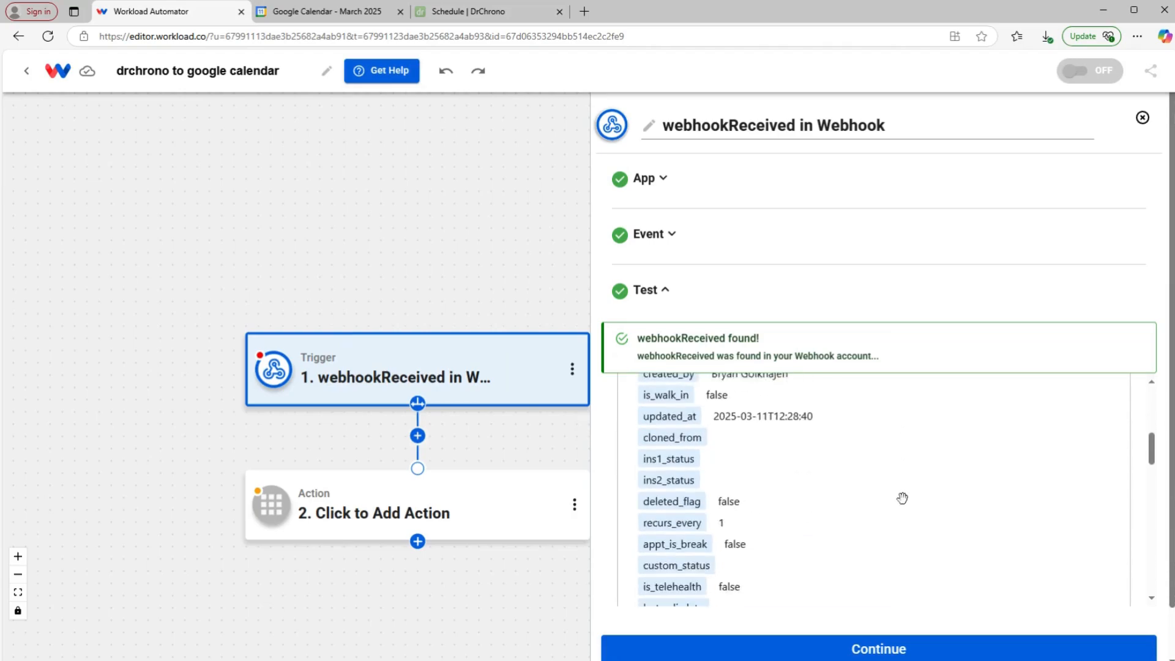
pyautogui.scroll(-8, 902, 498)
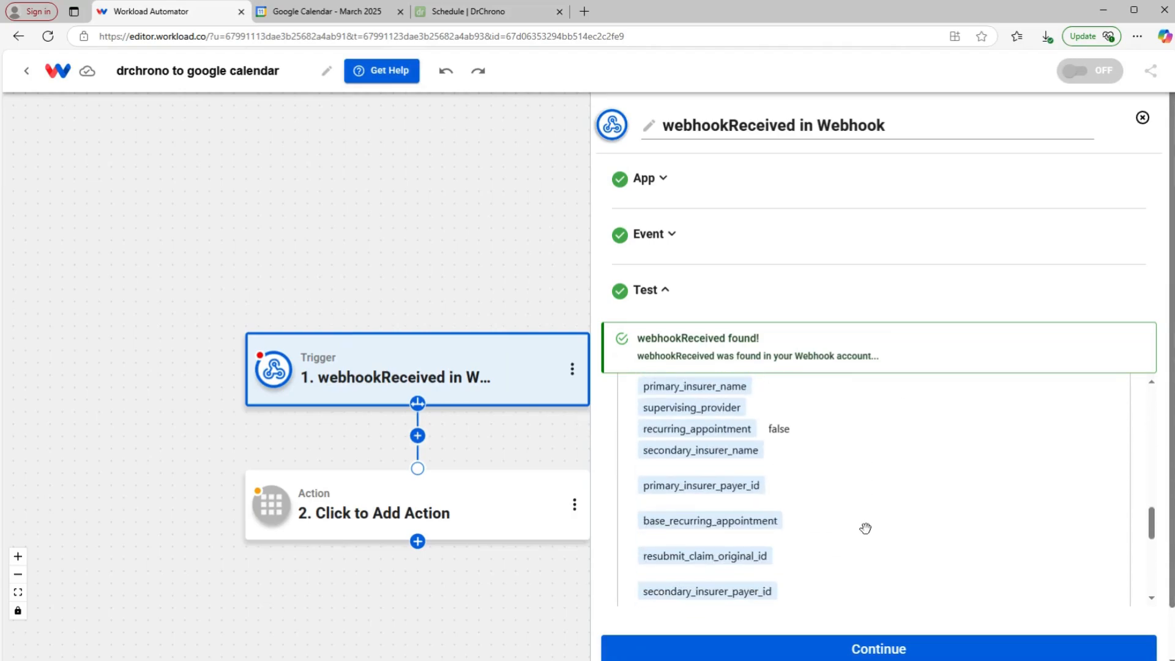
pyautogui.scroll(-2, 902, 488)
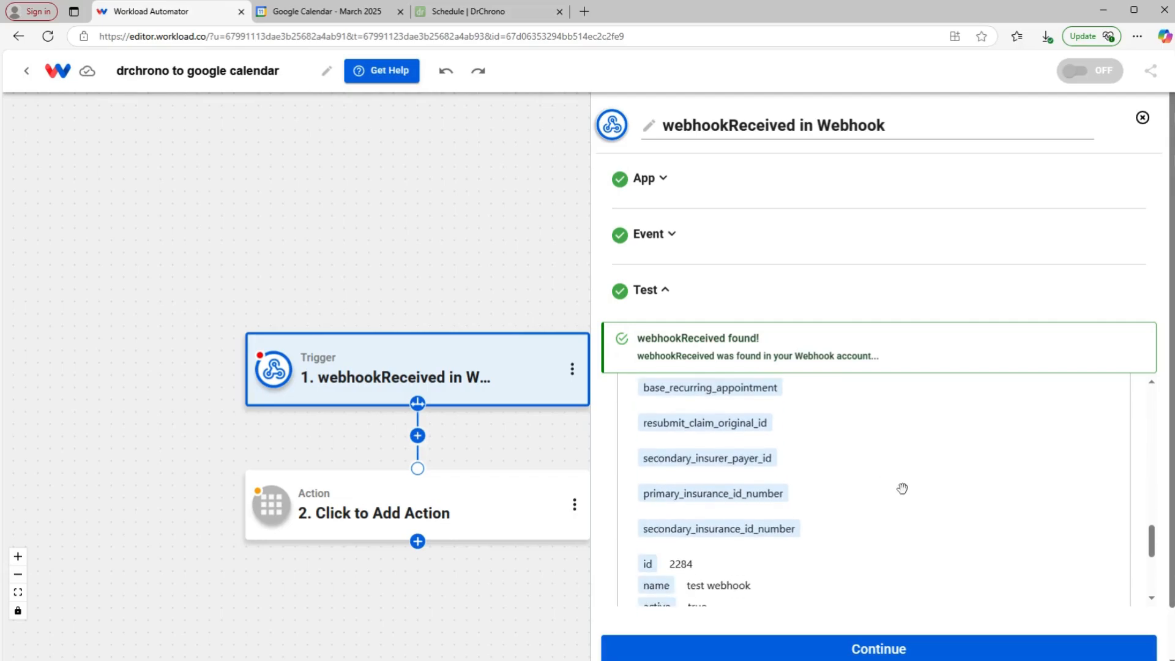
pyautogui.scroll(-3, 902, 488)
pyautogui.scroll(5, 649, 475)
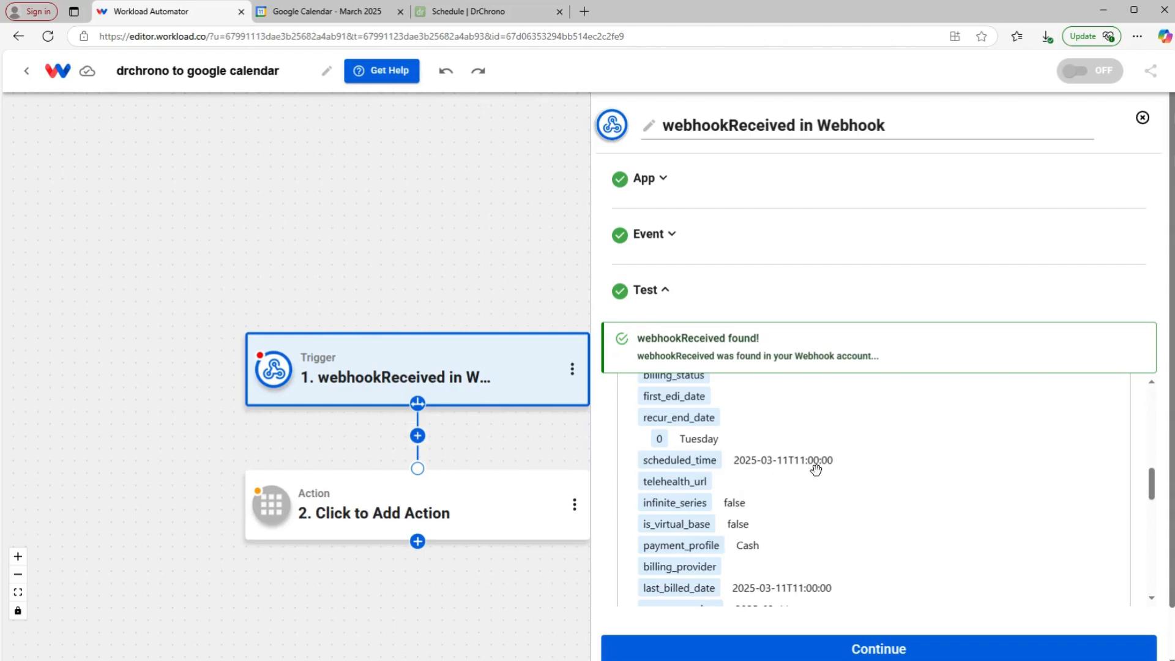
pyautogui.scroll(-2, 814, 470)
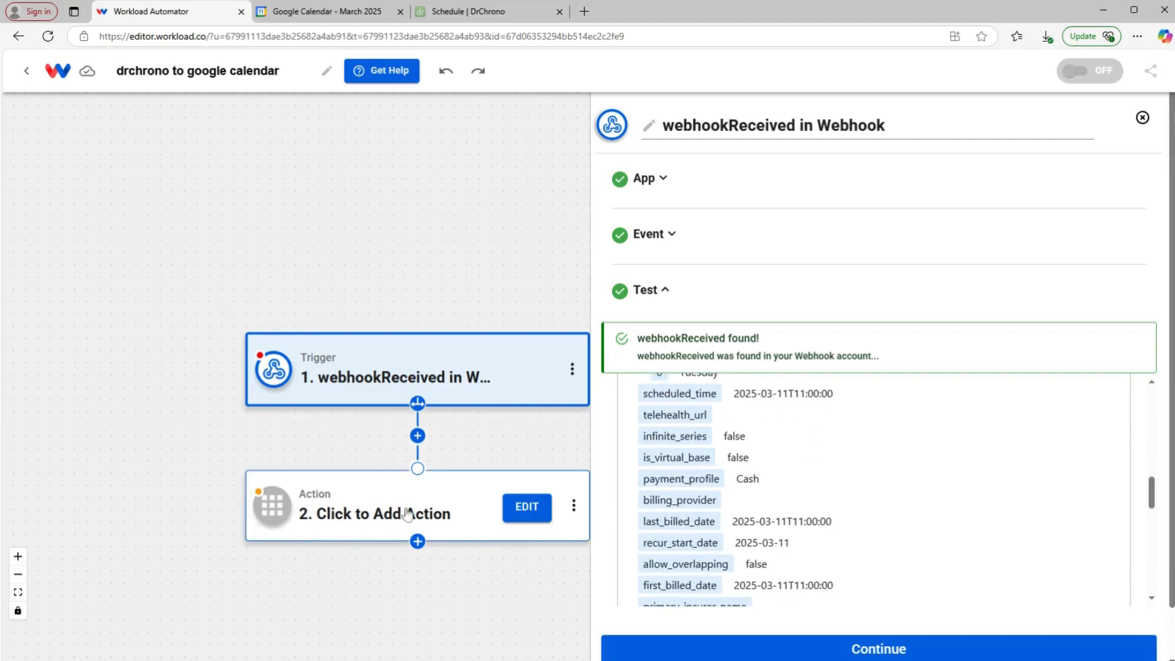
pyautogui.click(424, 516)
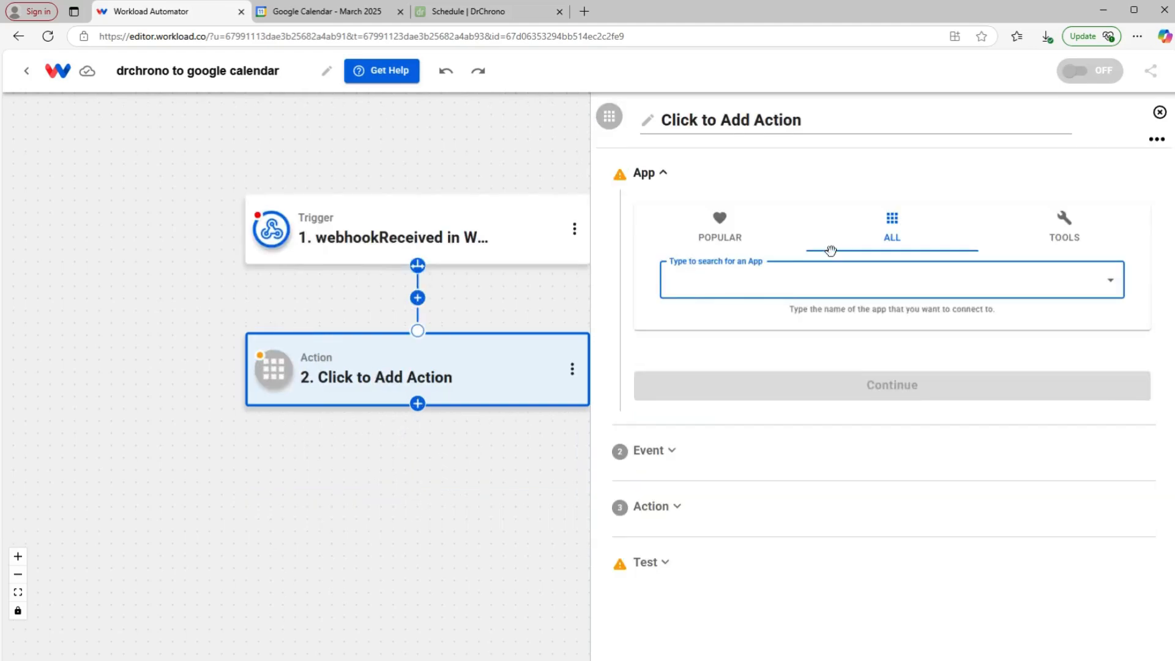
# Step: Make the second step AI Formatter by Workload with the Format Data event
pyautogui.click(1071, 231)
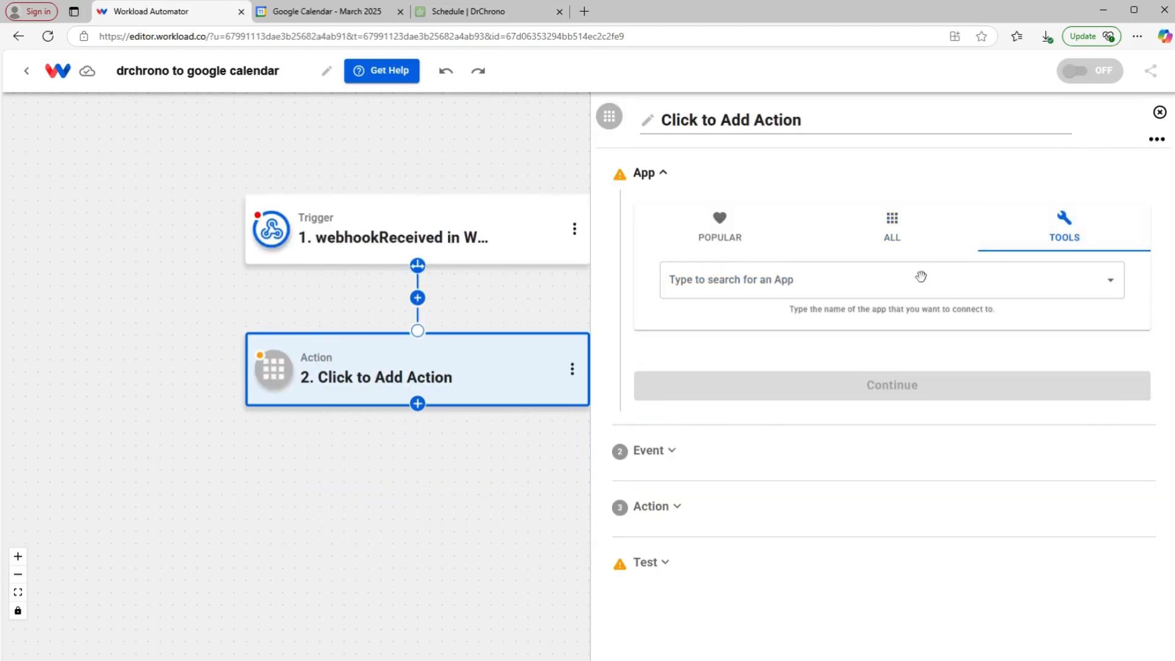
pyautogui.click(696, 280)
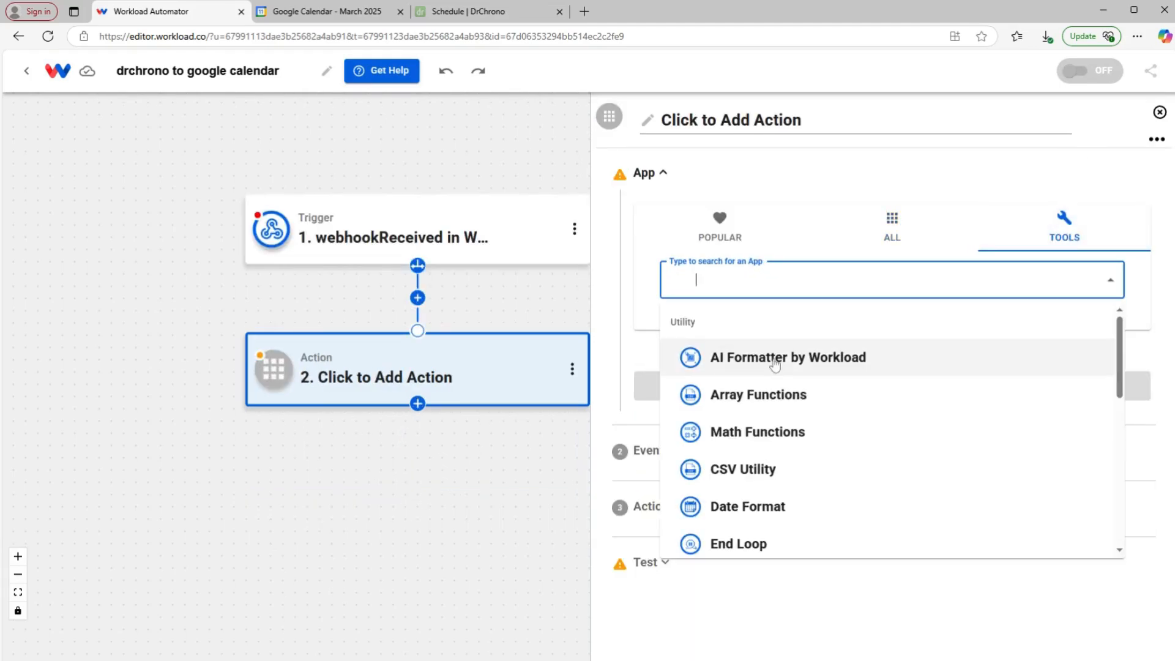
pyautogui.click(832, 362)
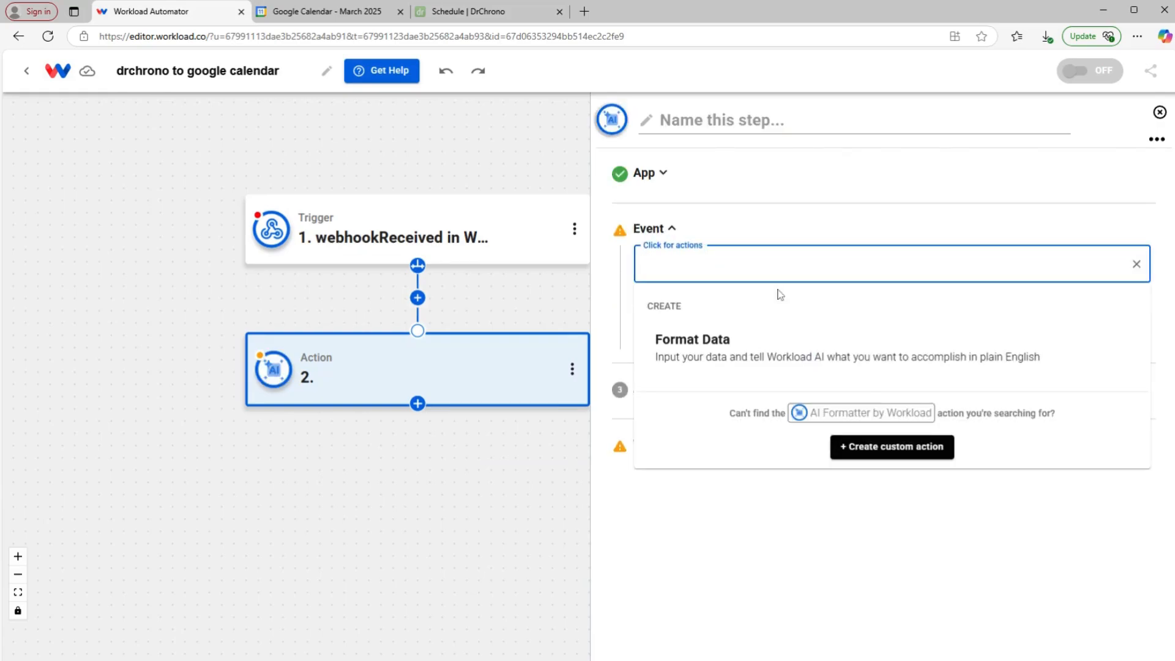
pyautogui.click(724, 344)
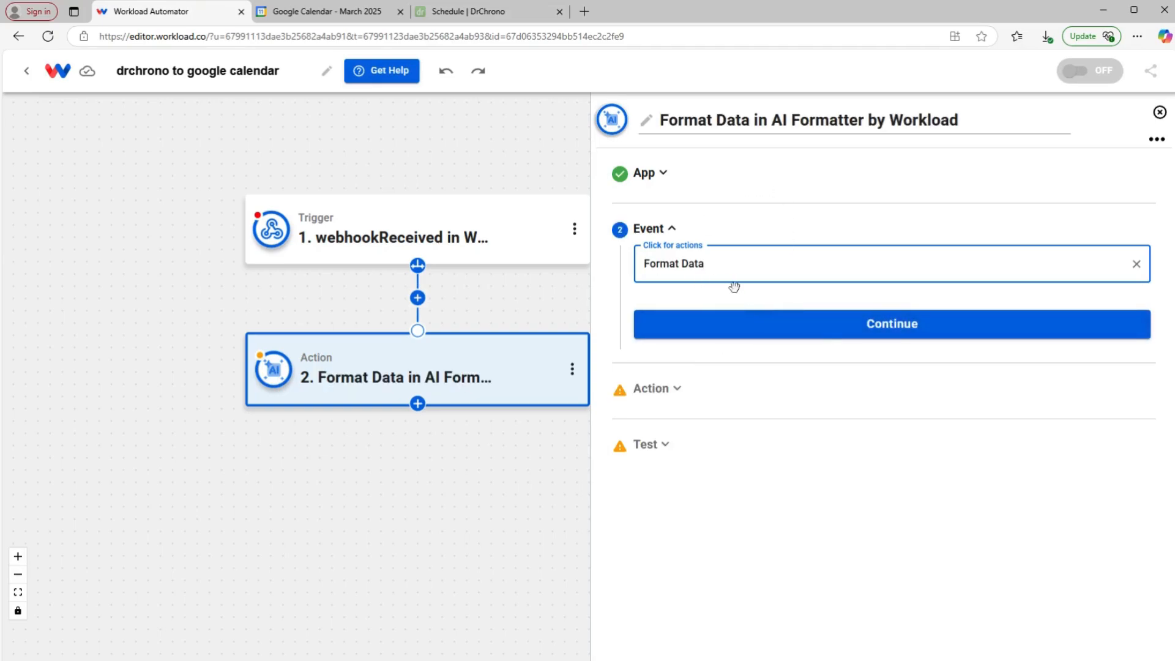
pyautogui.click(836, 334)
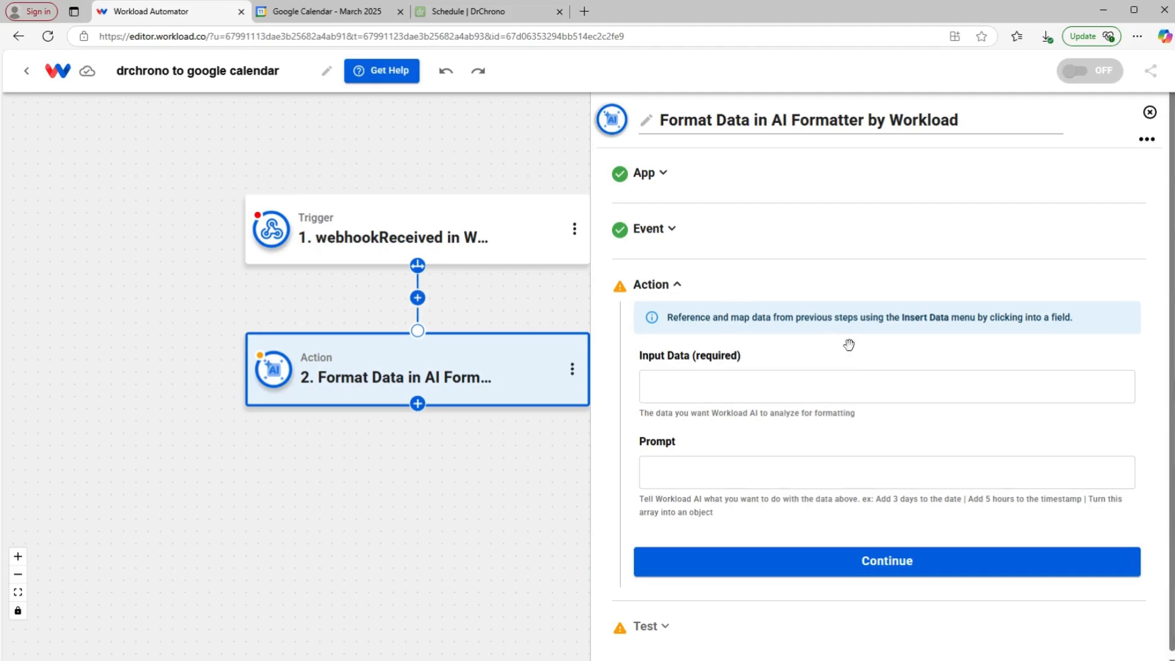
pyautogui.moveTo(453, 218)
# Step: Map the webhookReceived scheduled_time field into the formatter's Input Data
pyautogui.click(754, 378)
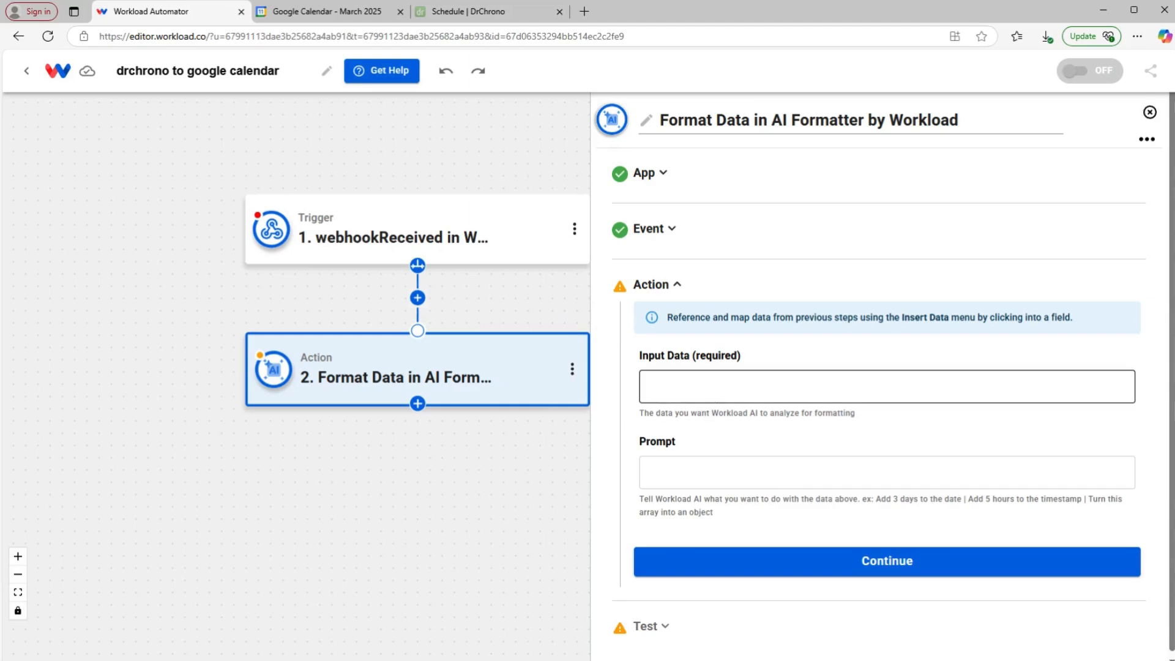
pyautogui.click(796, 386)
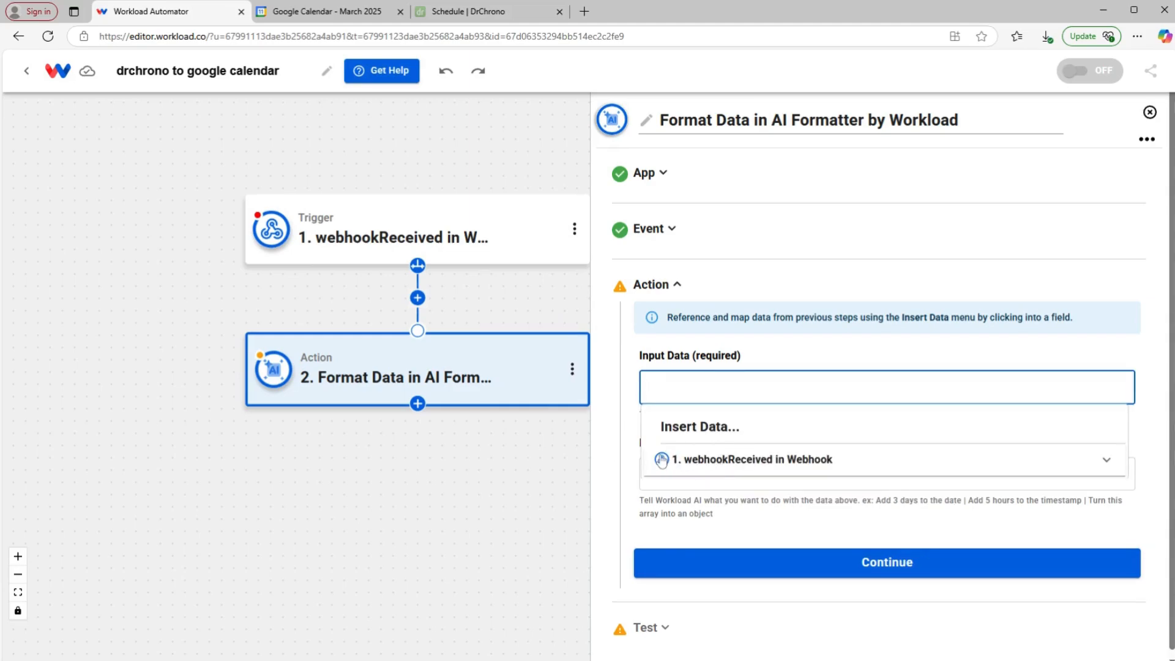
pyautogui.click(768, 463)
pyautogui.scroll(-3, 766, 488)
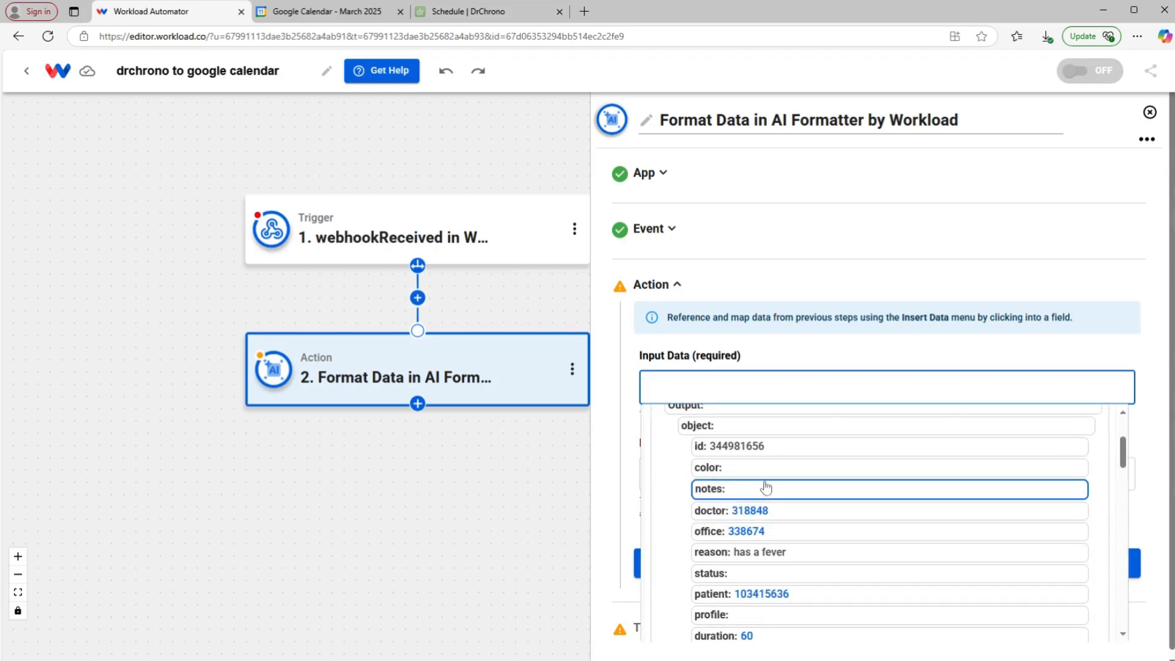
pyautogui.scroll(-3, 765, 488)
pyautogui.scroll(-5, 766, 487)
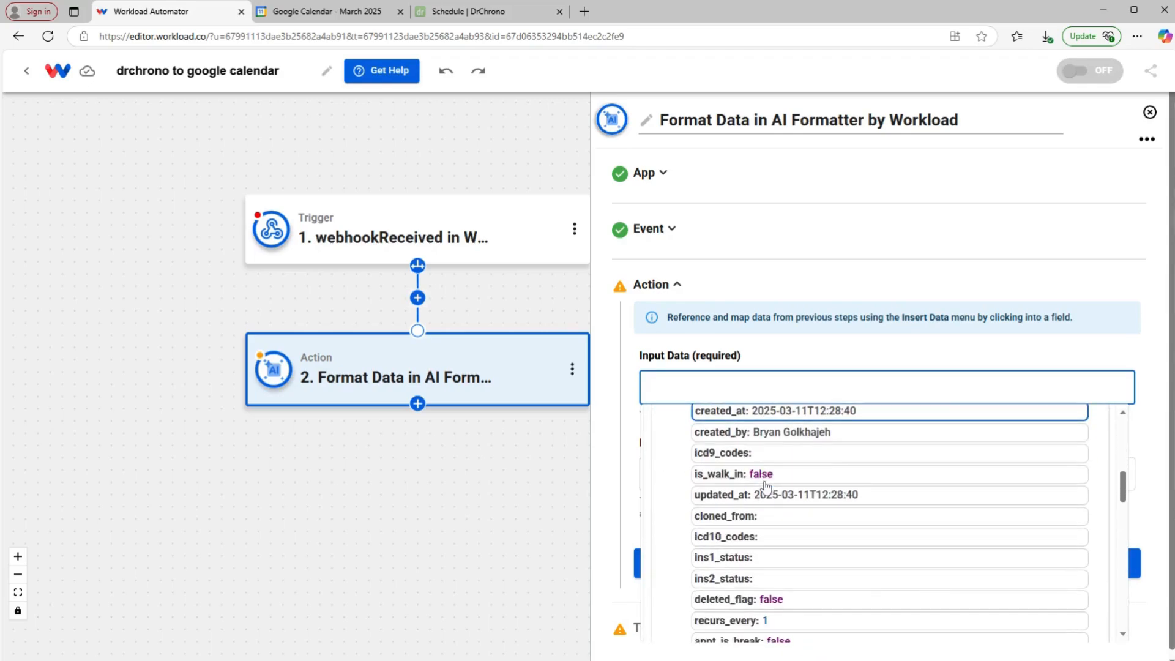
pyautogui.scroll(-5, 765, 487)
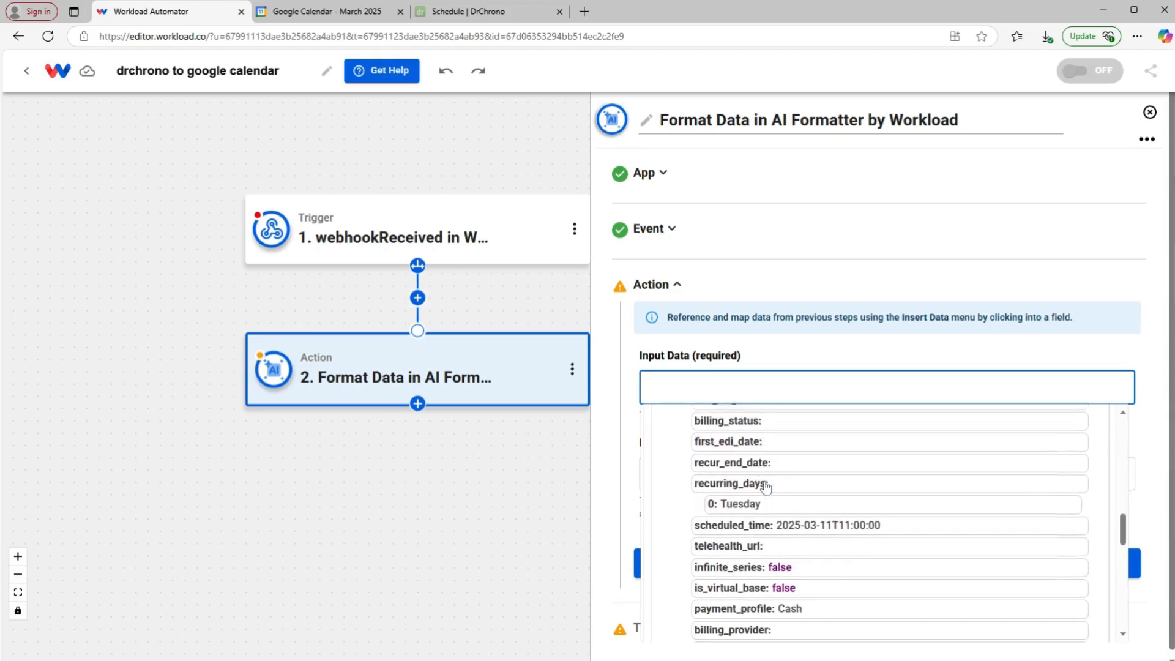
pyautogui.click(719, 519)
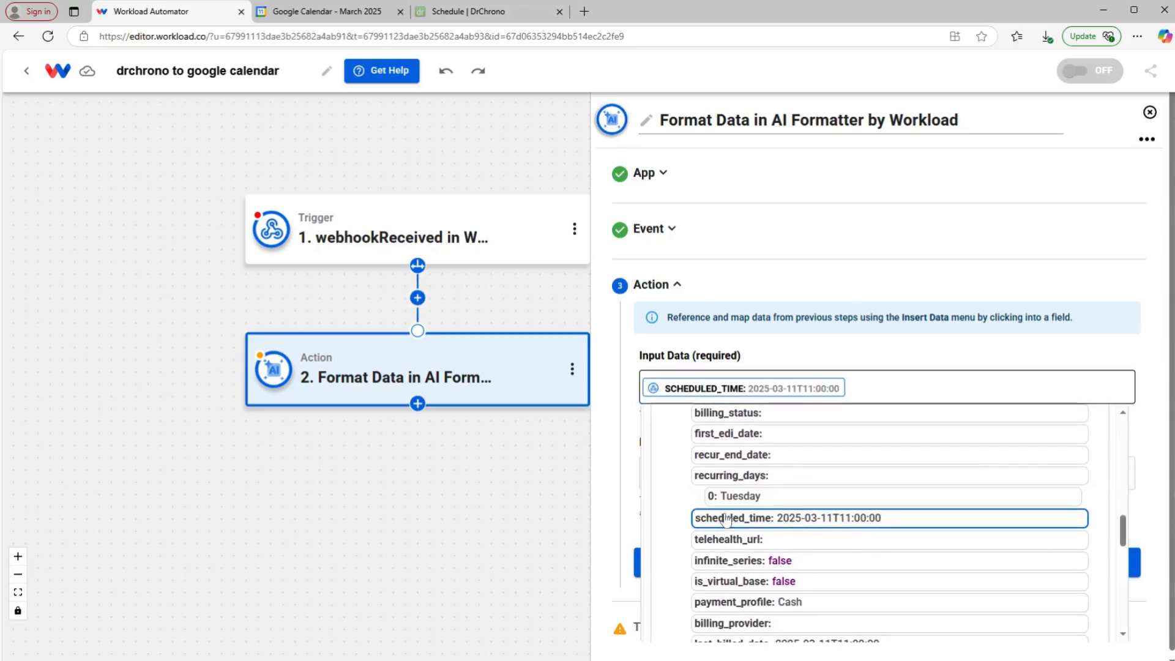
pyautogui.click(614, 426)
# Step: Enter the prompt 'format "scheduled_time" in this manner: YYYY-MM-DD HH:MM' and proceed to testing
pyautogui.click(652, 463)
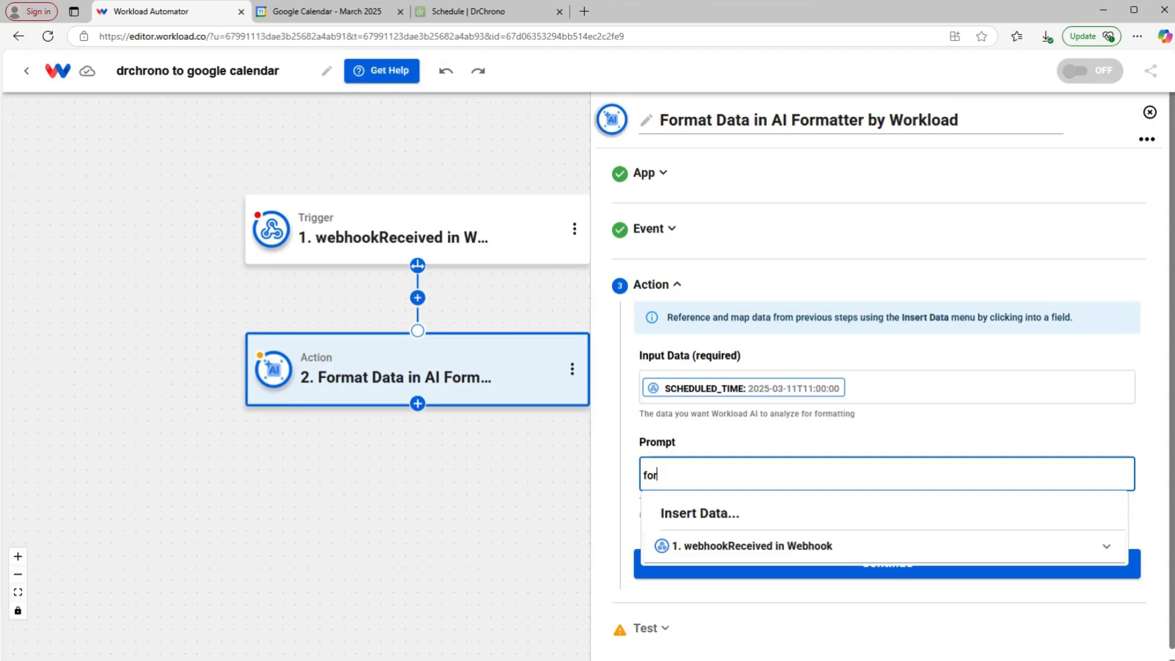
pyautogui.write('format "scheduled_time"')
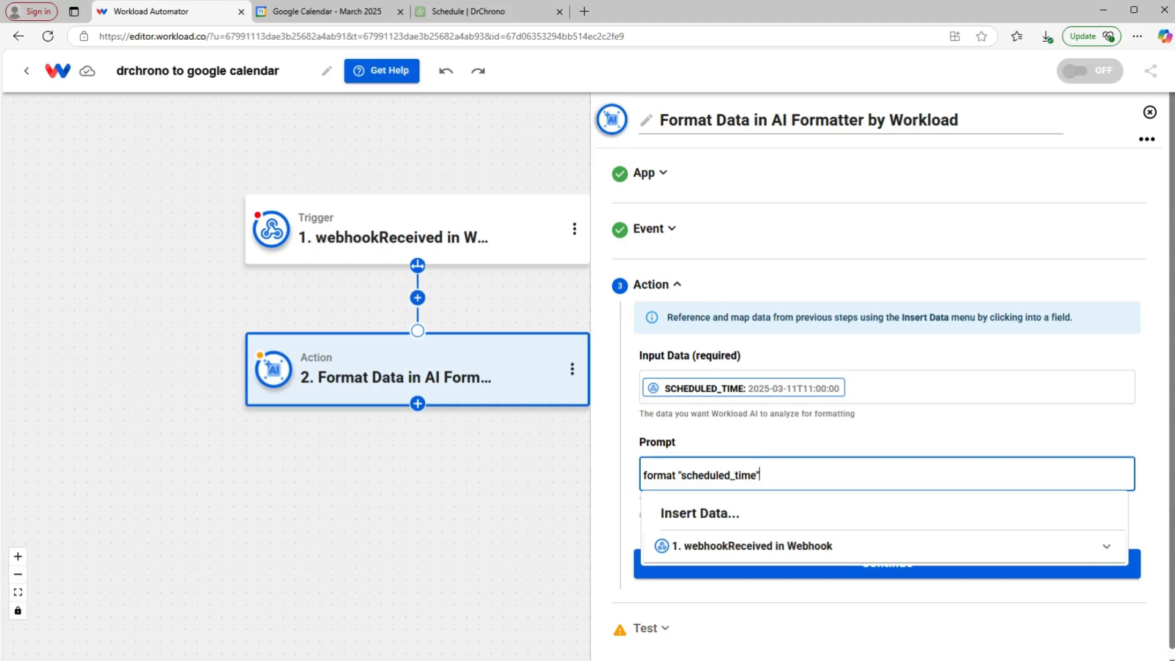
pyautogui.write(' in this manner: YYYY-MM-DD HH:MM')
pyautogui.click(890, 431)
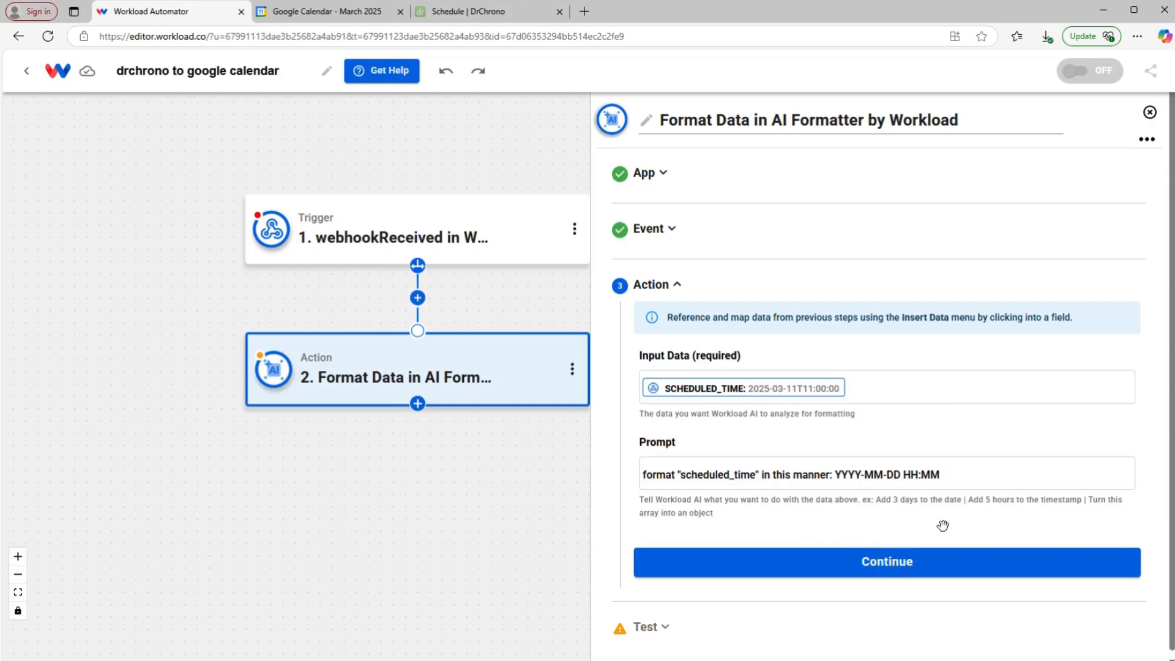
pyautogui.click(792, 568)
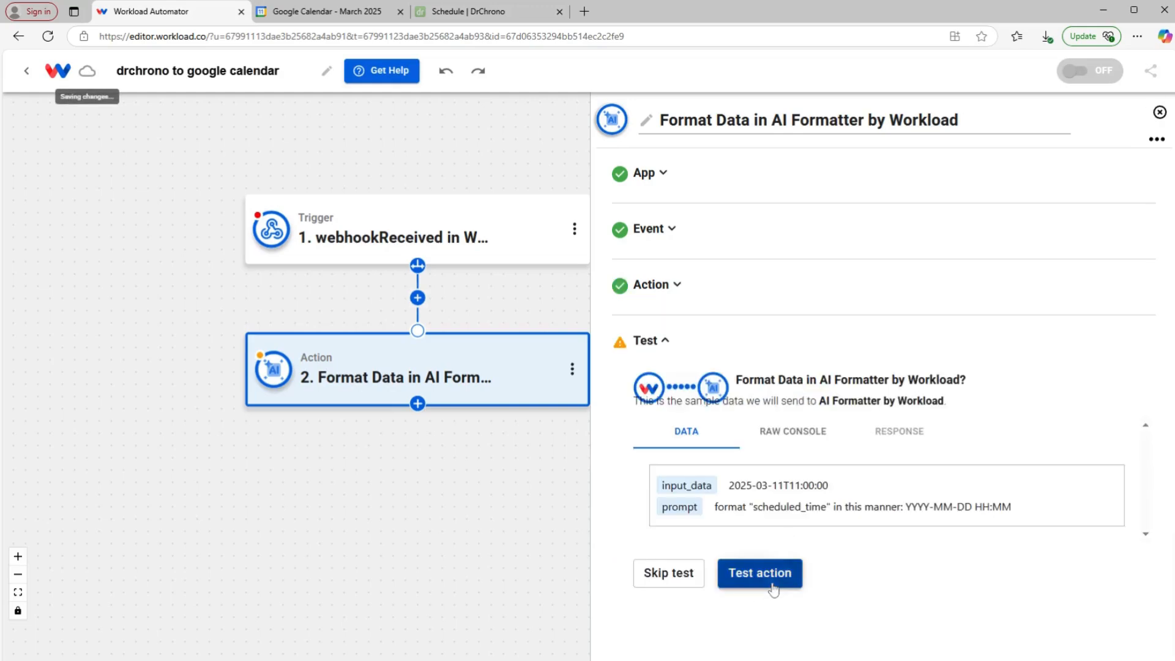
pyautogui.click(773, 584)
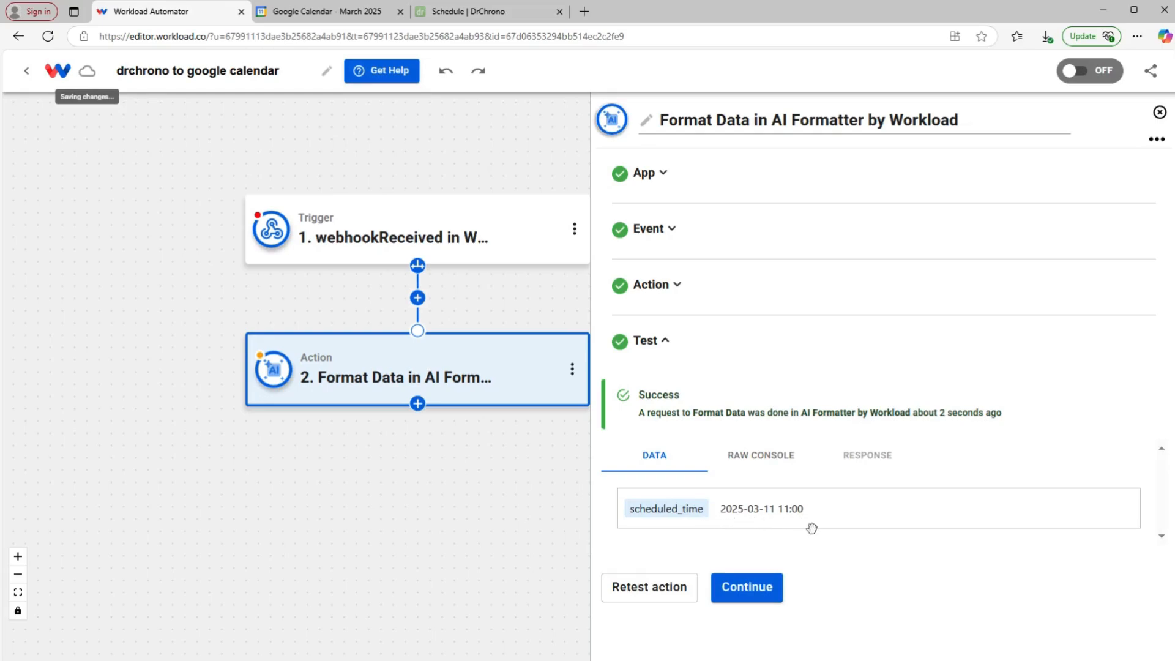
pyautogui.click(760, 587)
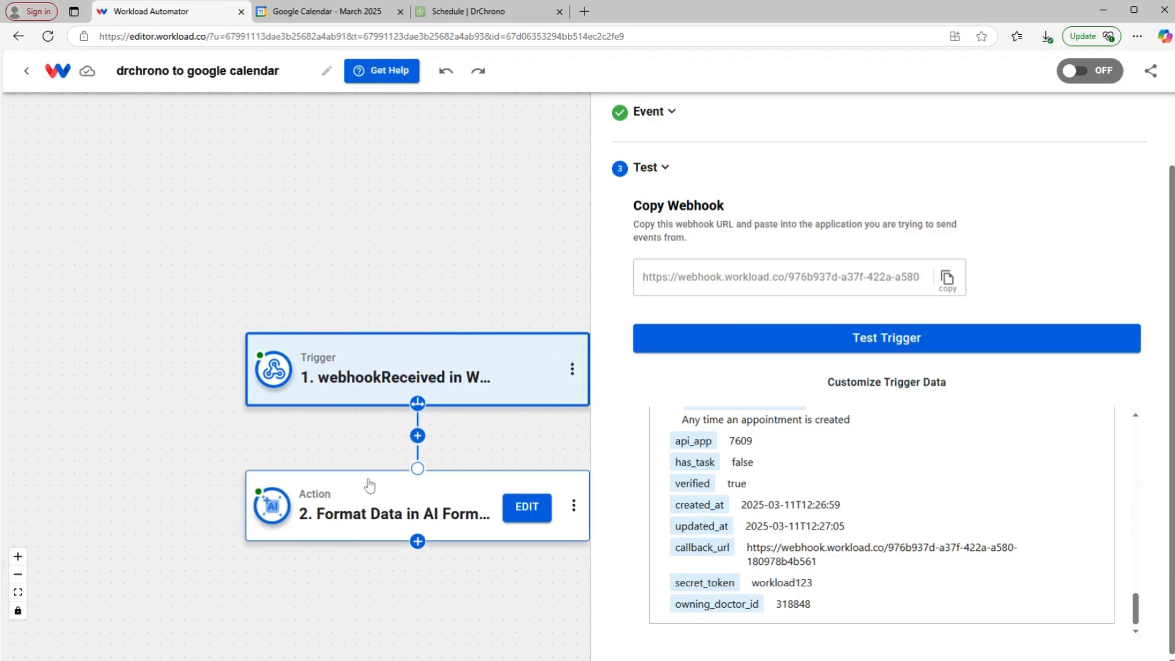
# Step: Add a third step using Google Calendar's Quick Add Event action
pyautogui.click(385, 508)
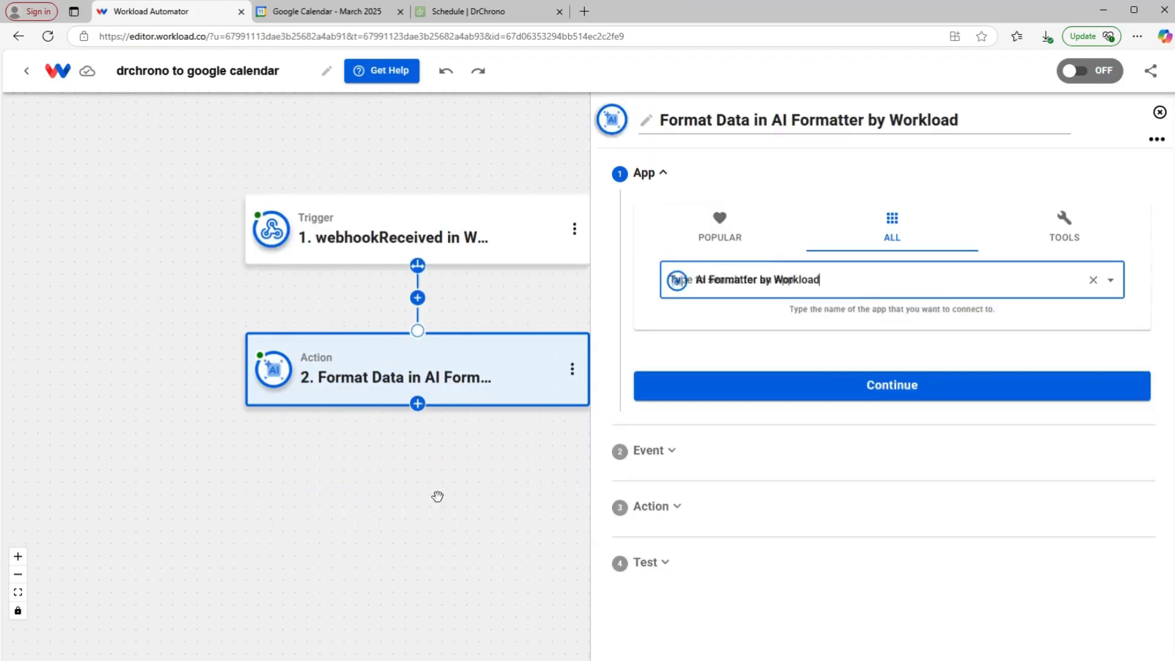
pyautogui.click(417, 404)
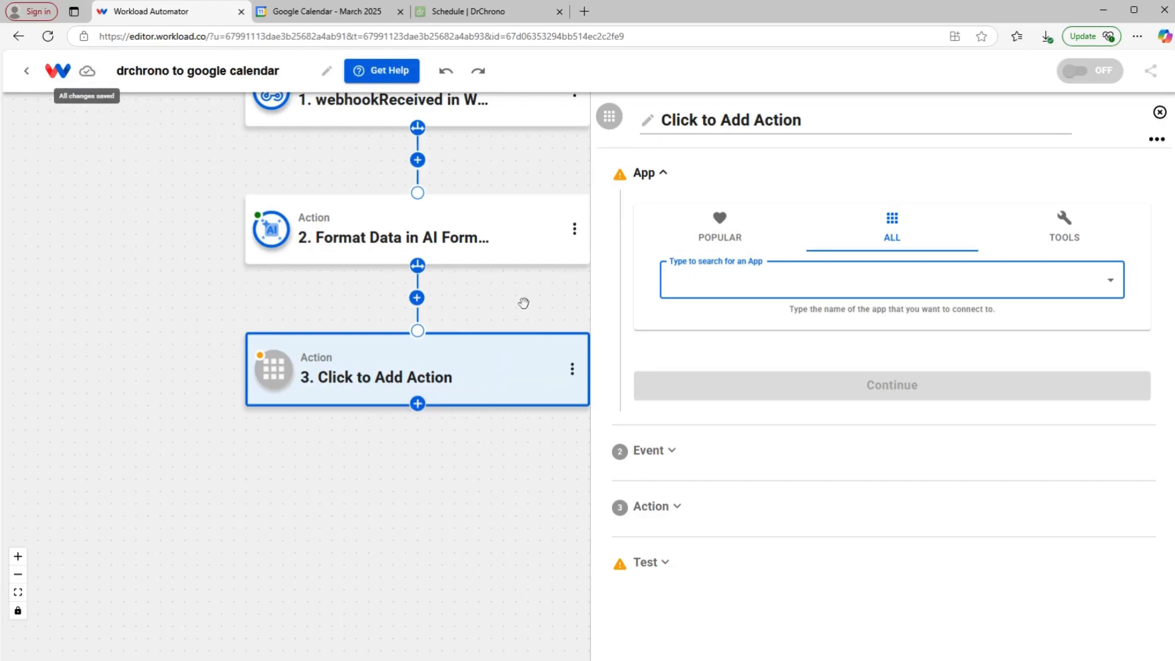
pyautogui.write('cale')
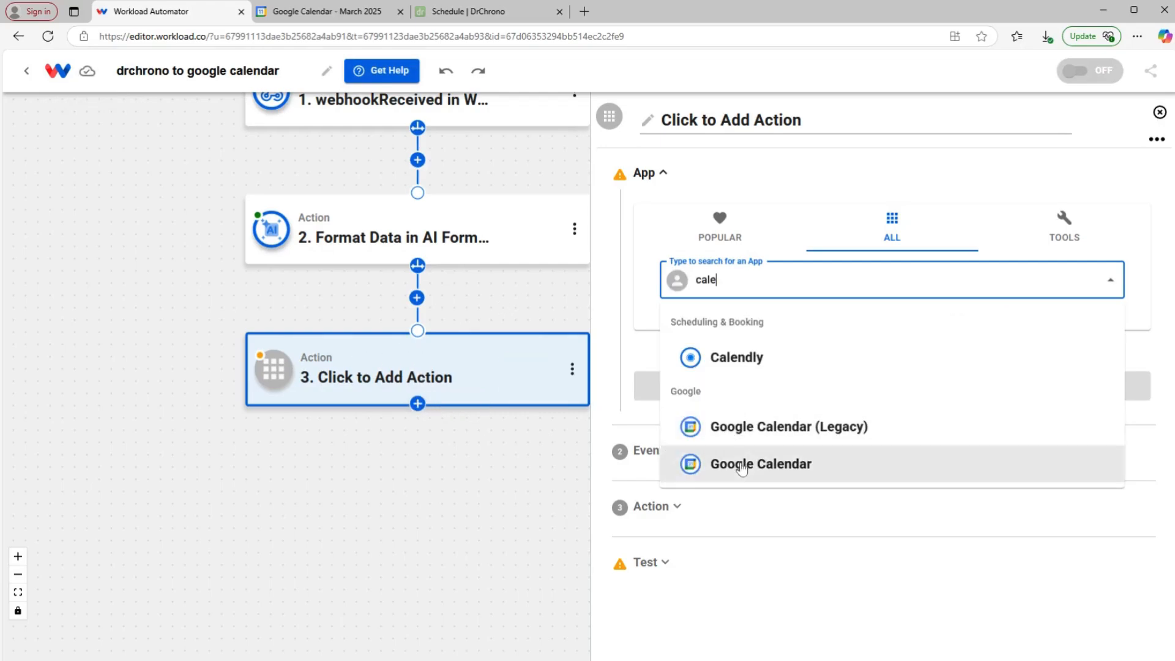
pyautogui.click(739, 464)
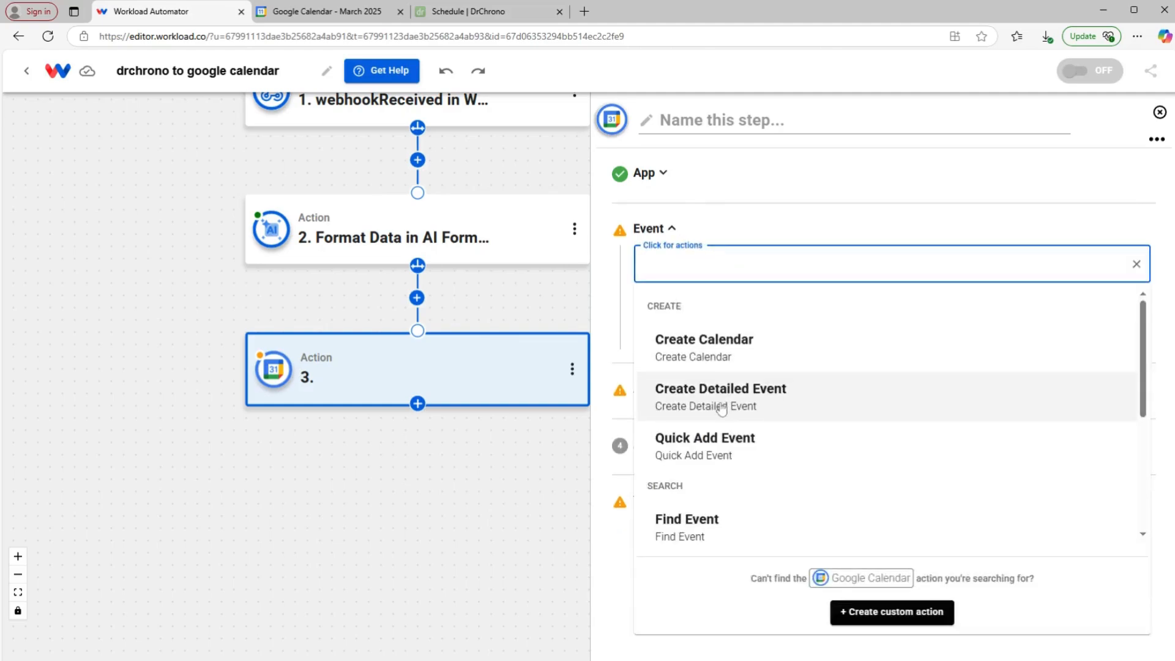
pyautogui.click(718, 439)
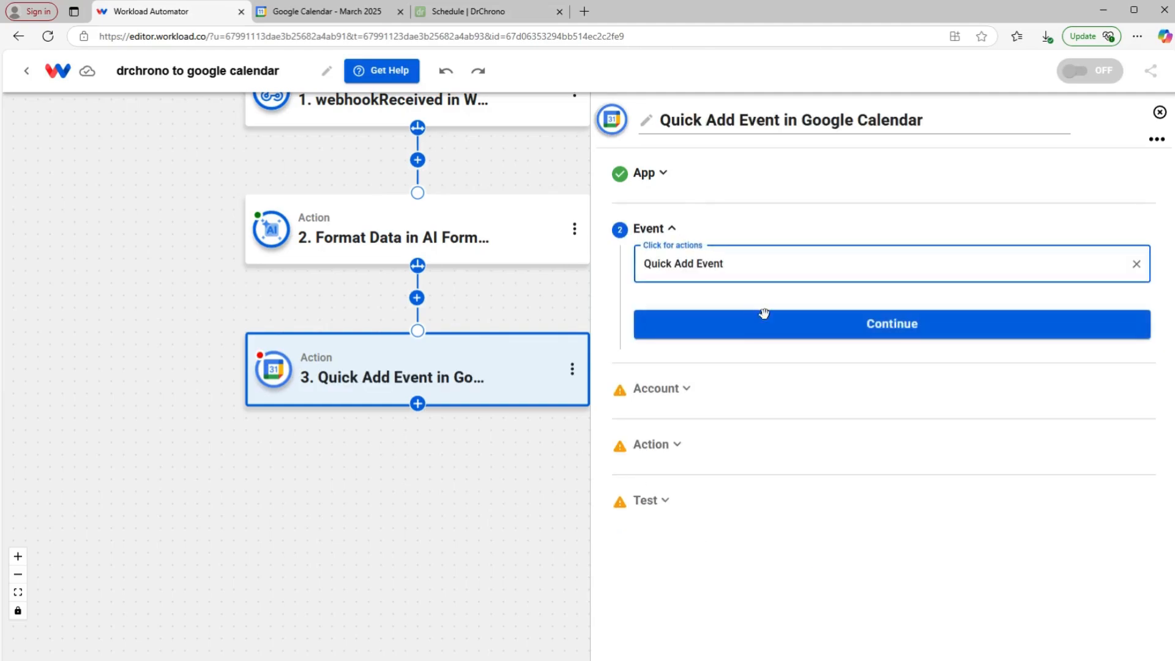
pyautogui.click(774, 334)
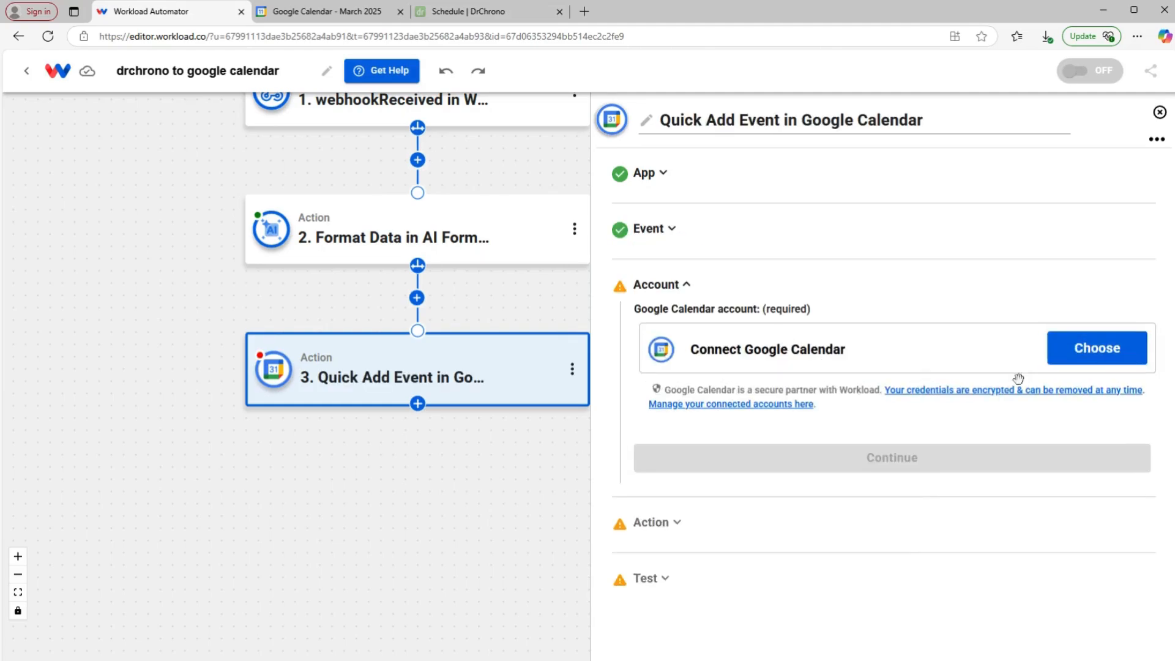
# Step: Connect the Google Calendar account and set Calendar ID to Test Calendar
pyautogui.click(1056, 362)
pyautogui.click(737, 441)
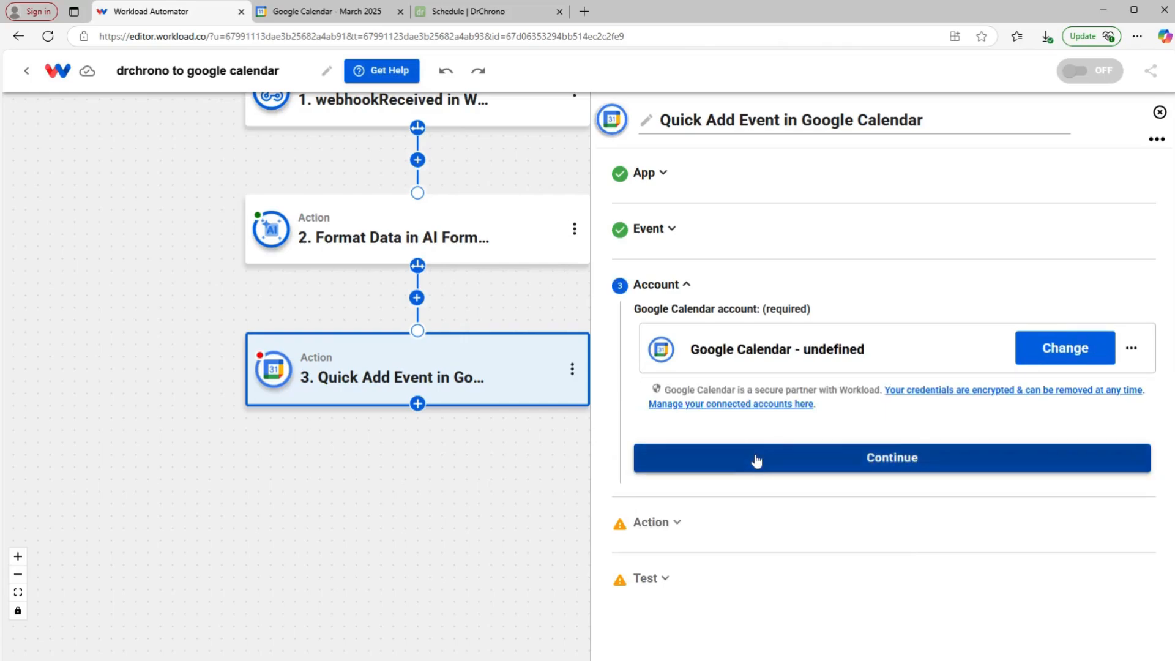
pyautogui.click(709, 464)
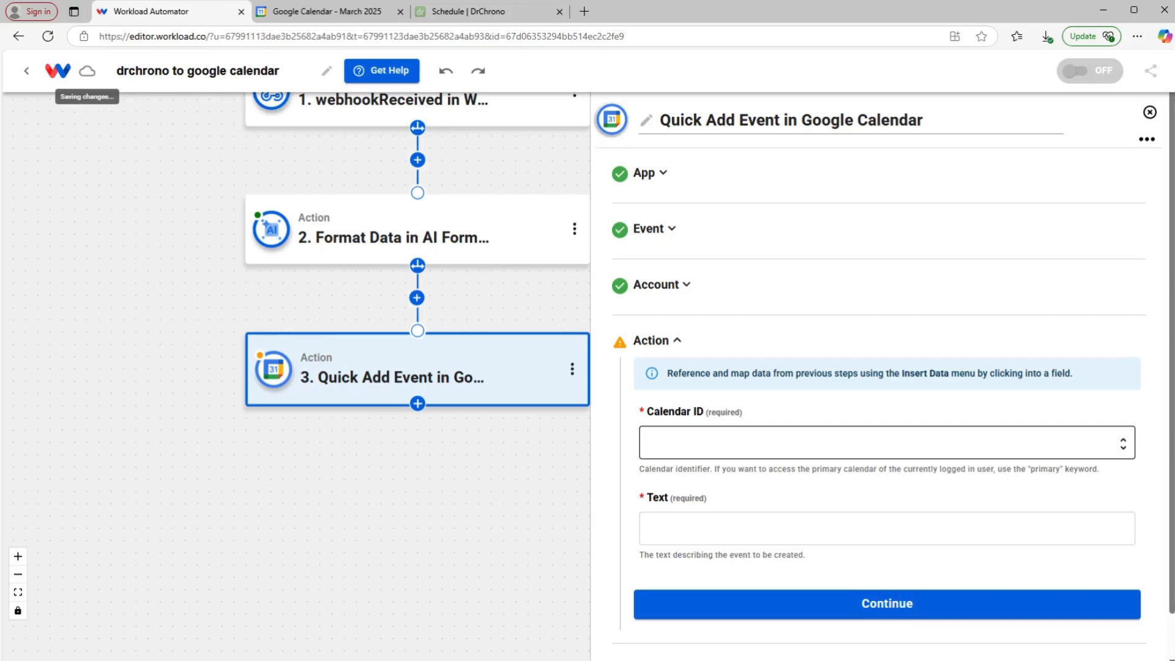
pyautogui.click(796, 443)
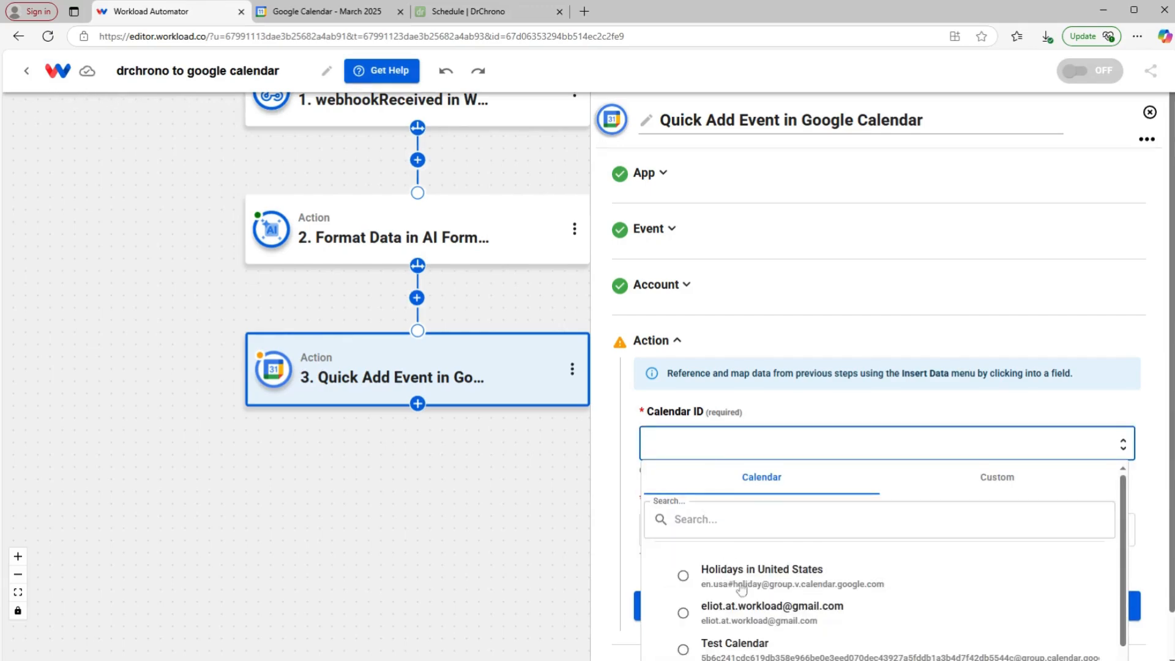
pyautogui.scroll(-1, 735, 575)
pyautogui.click(748, 590)
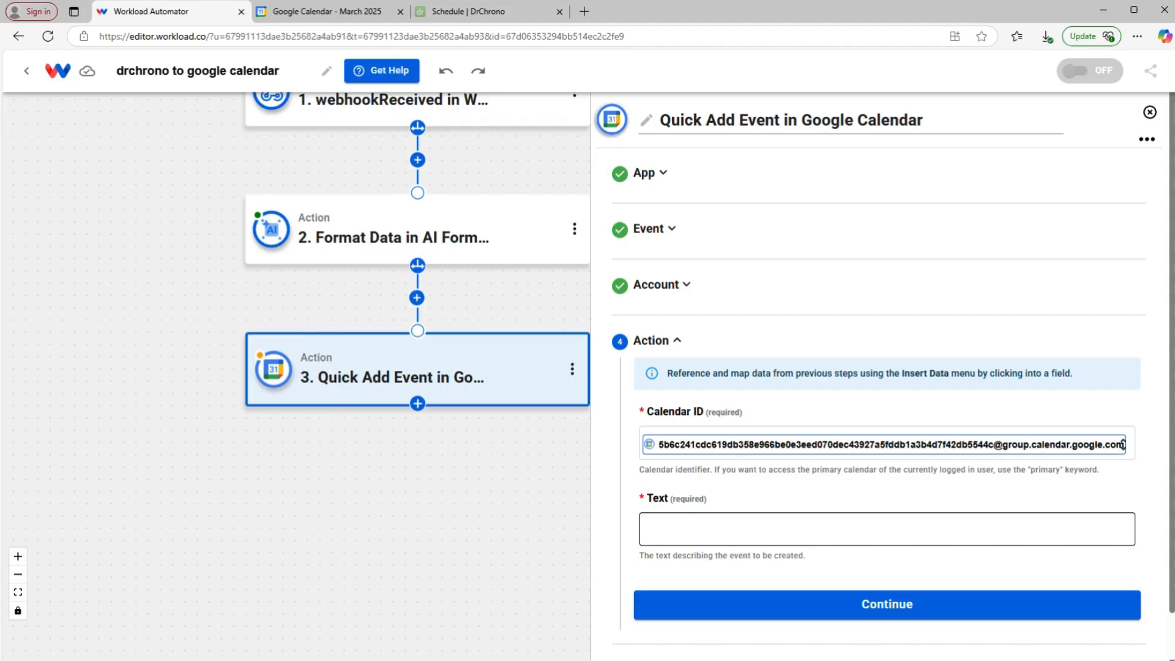
pyautogui.click(796, 529)
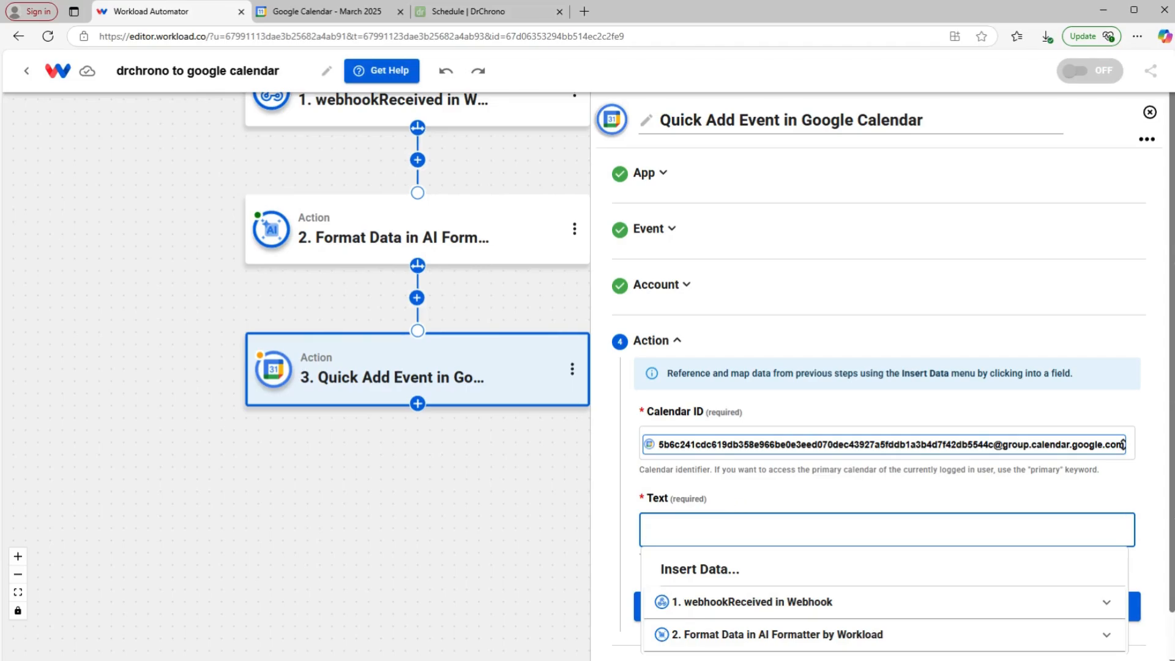
pyautogui.scroll(-1, 731, 508)
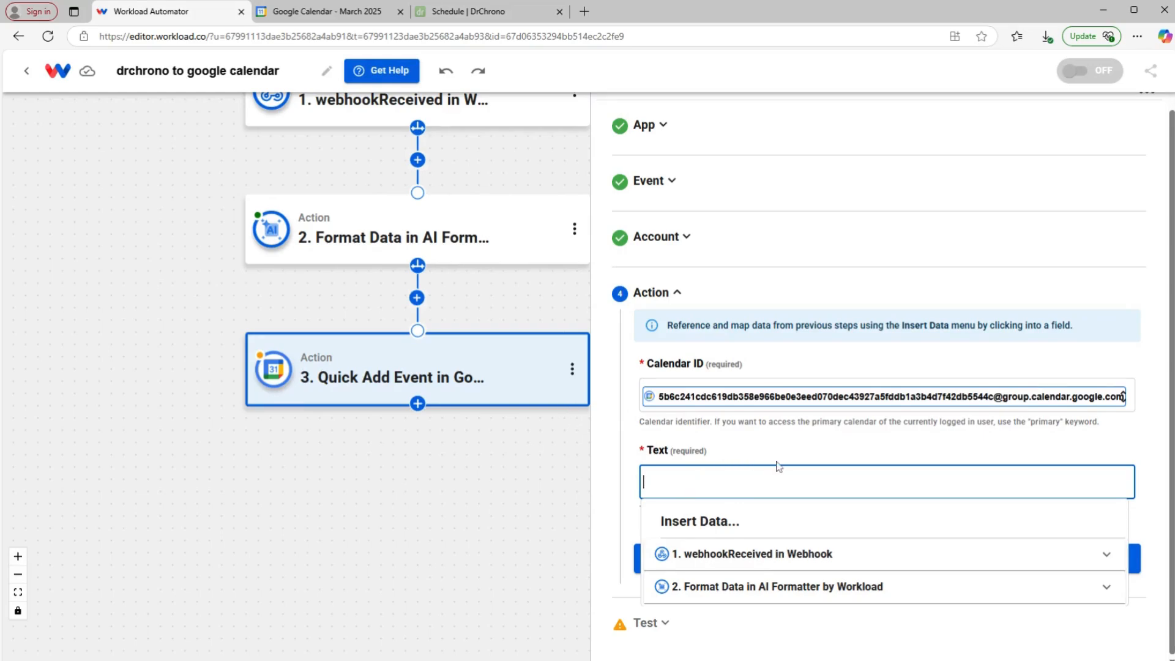
# Step: Start the event text with DURATION, 'minute appointment with patient' and the PATIENT field
pyautogui.click(743, 562)
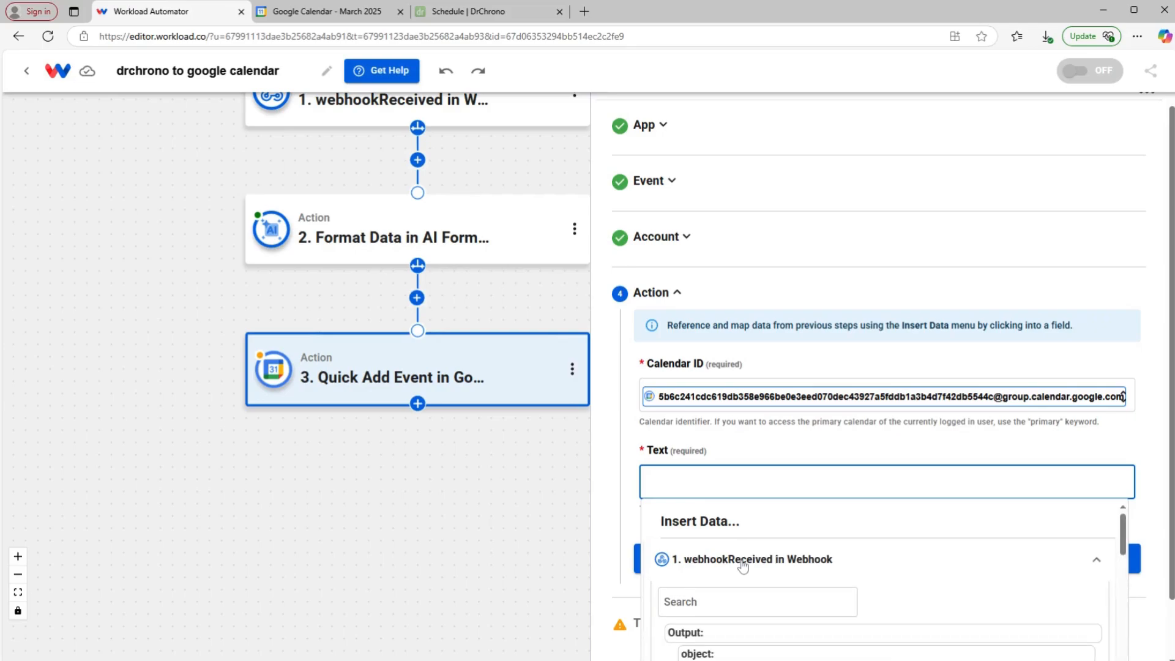
pyautogui.scroll(-5, 737, 523)
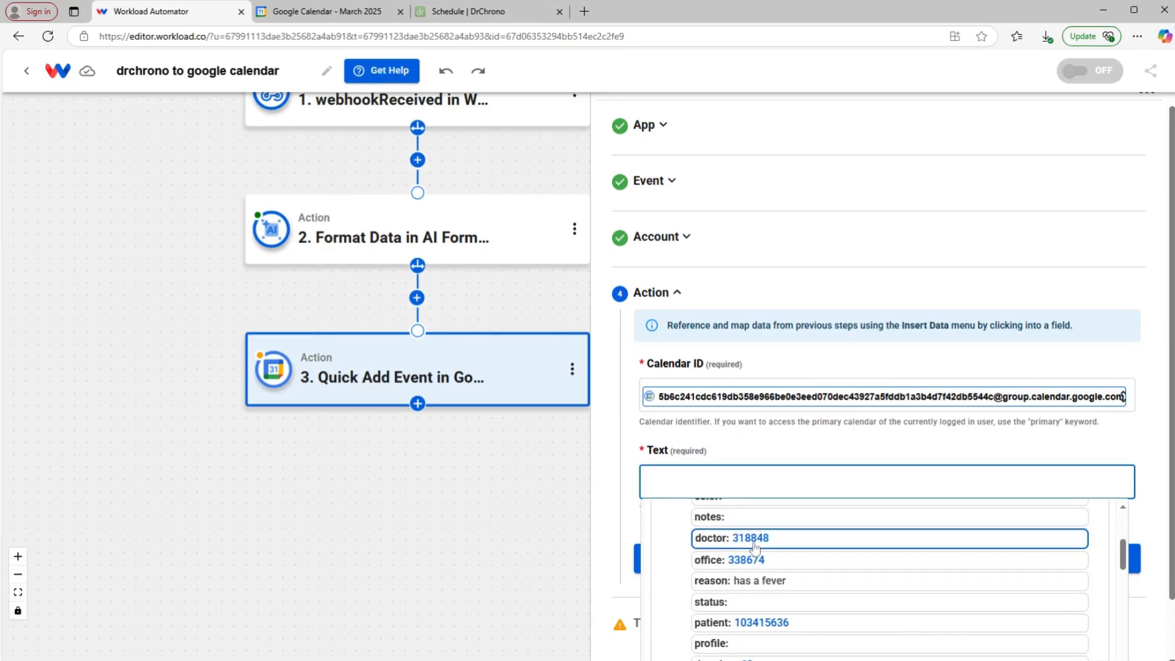
pyautogui.scroll(-3, 823, 557)
pyautogui.scroll(3, 803, 563)
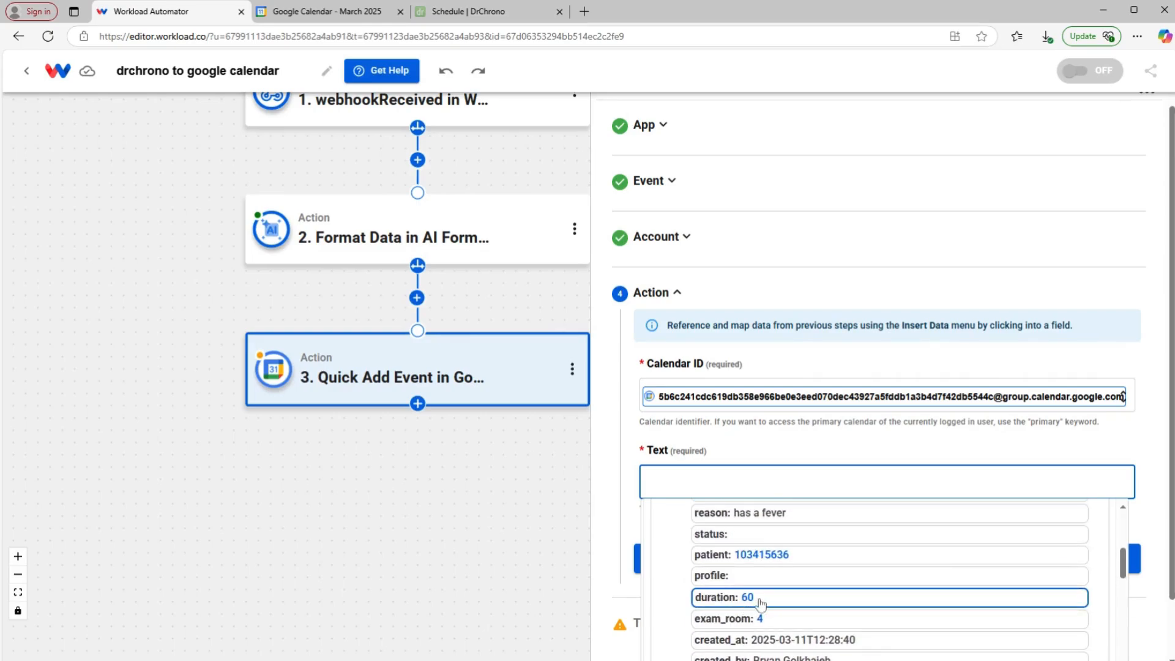
pyautogui.click(762, 600)
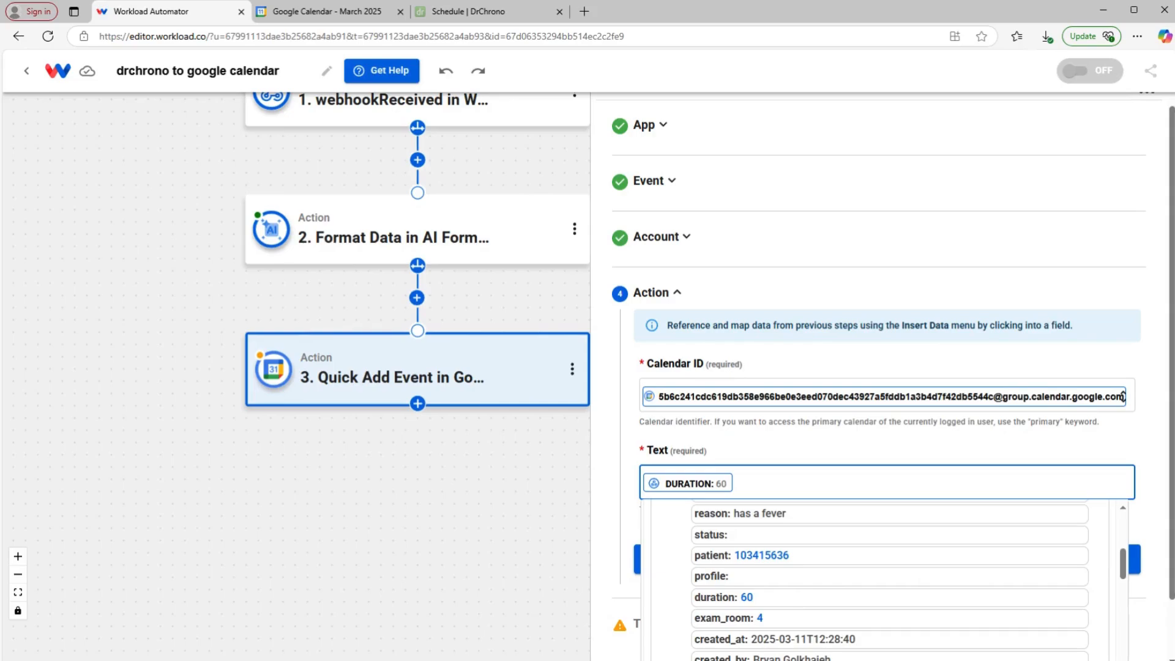
pyautogui.write('minute appointment with pa')
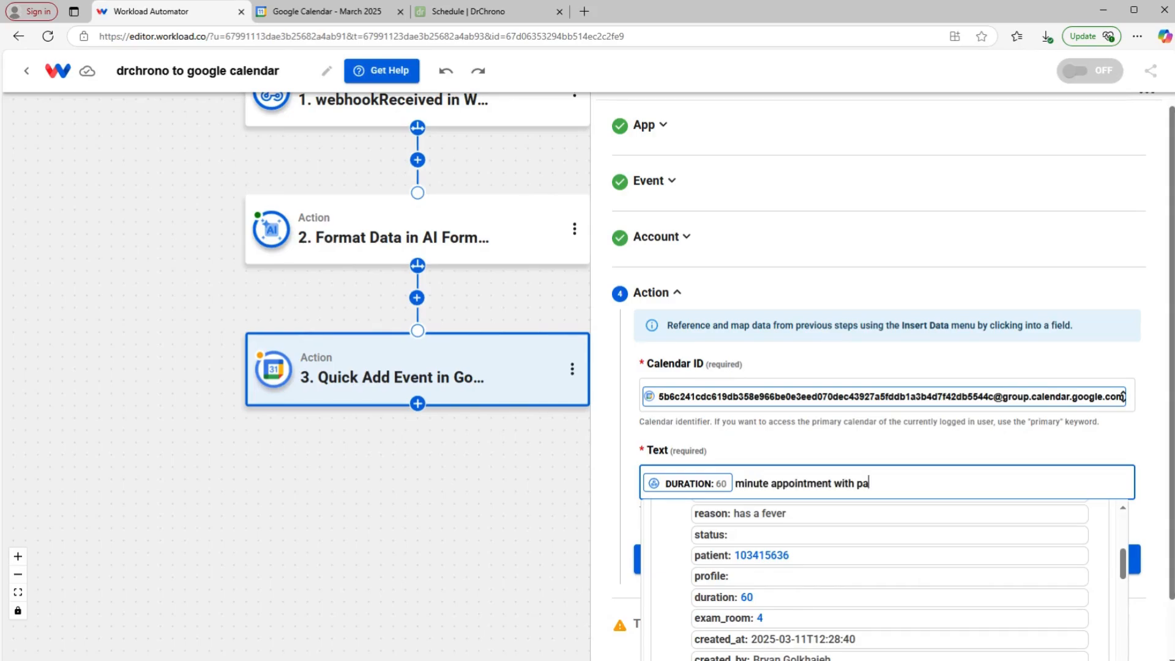
pyautogui.write('tient')
pyautogui.scroll(-1, 857, 551)
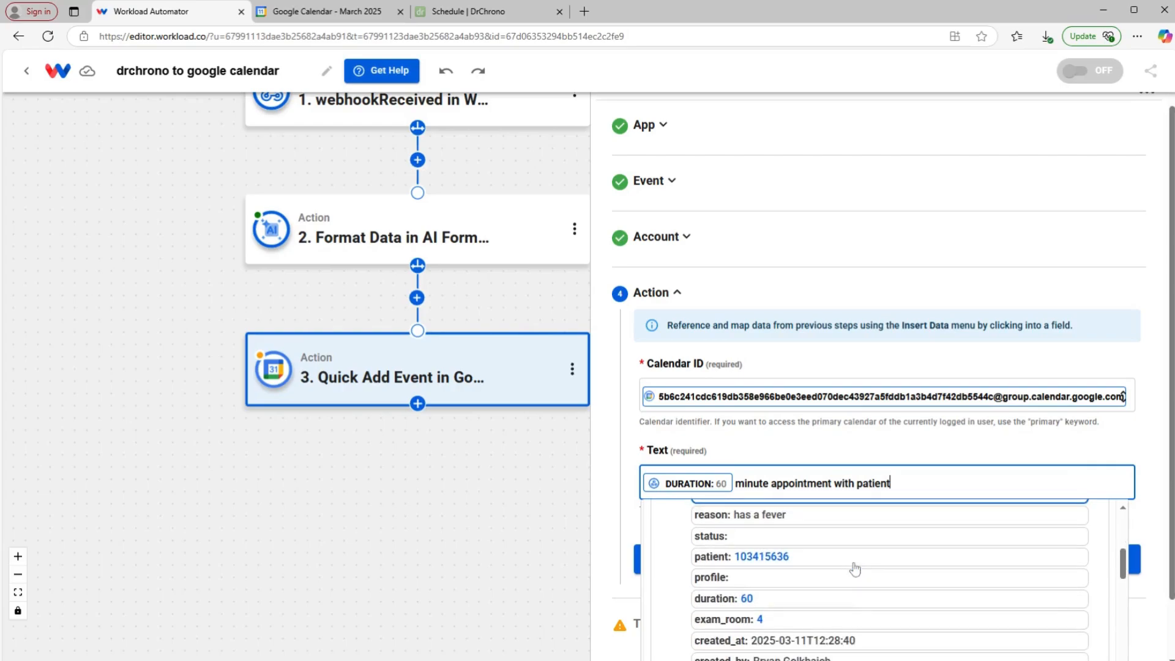
pyautogui.scroll(1, 856, 557)
pyautogui.scroll(3, 849, 568)
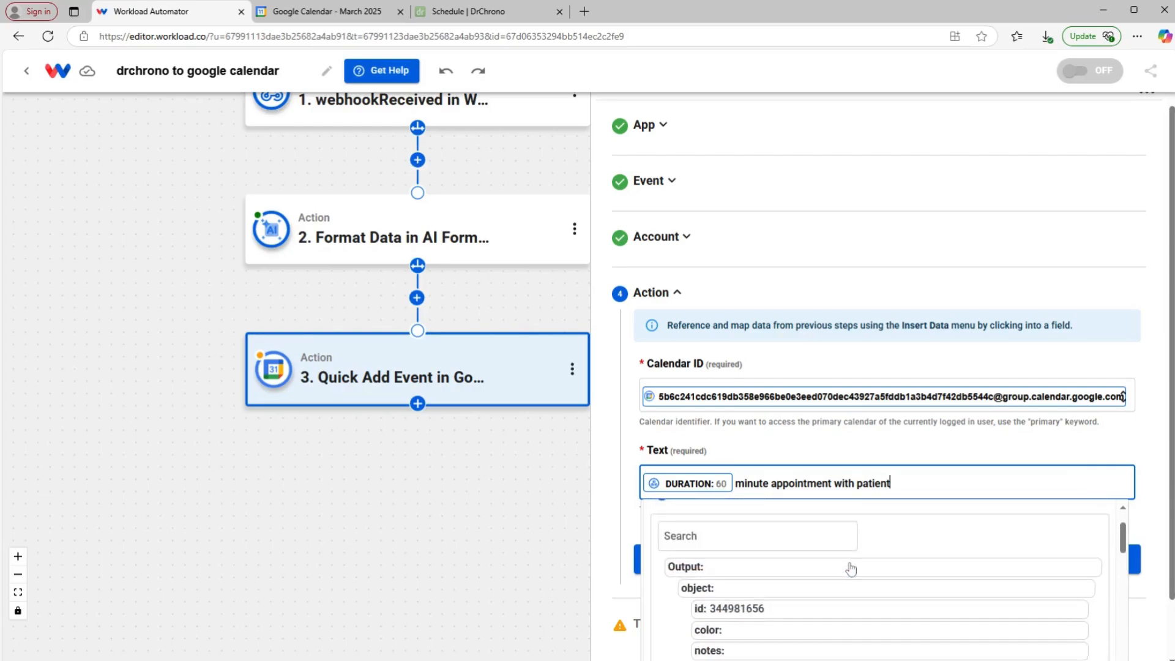
pyautogui.scroll(-4, 848, 567)
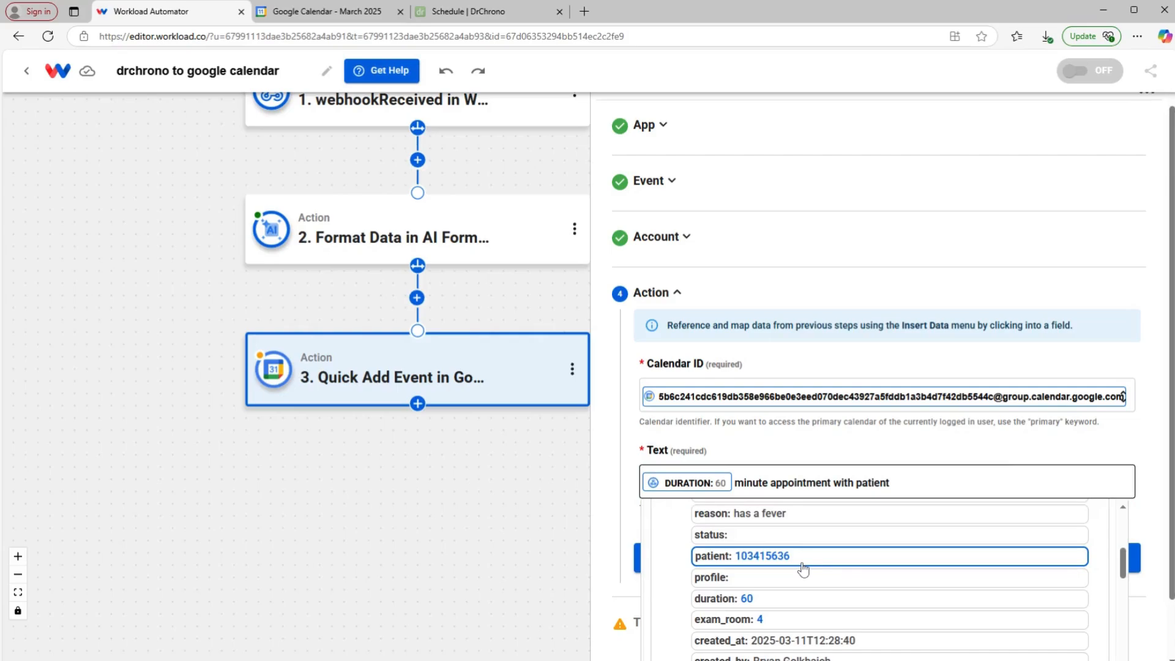
pyautogui.click(803, 569)
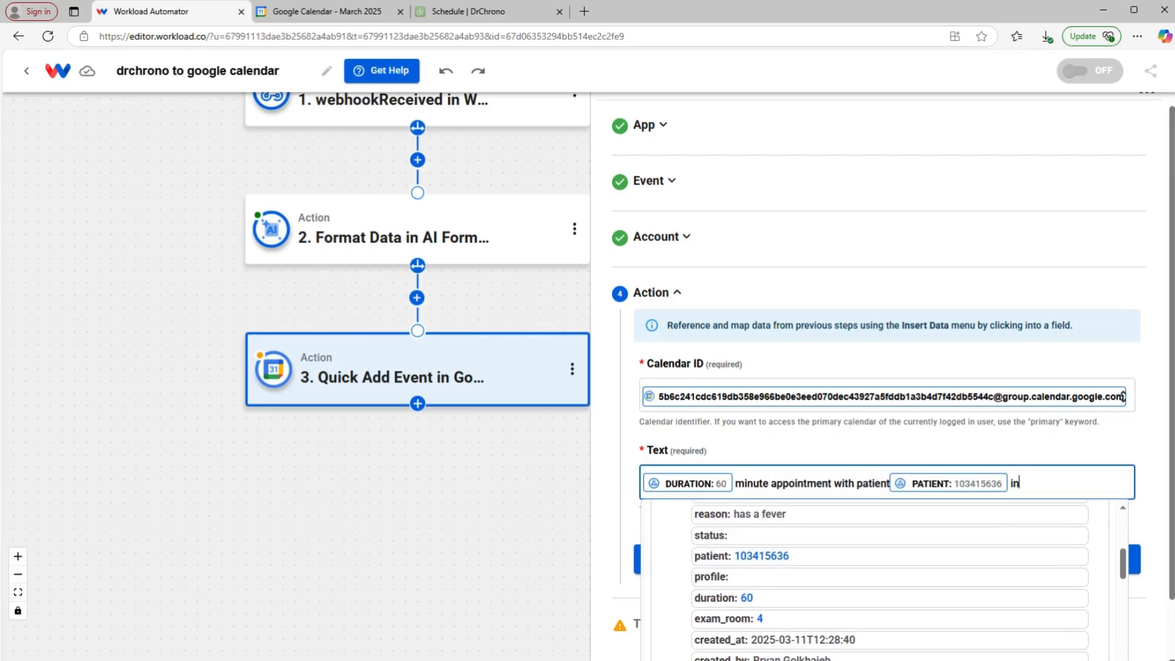
# Step: Continue the text with 'in exam room', 'about' the REASON field, and 'on'
pyautogui.write('in exame room')
pyautogui.press('BackSpace')
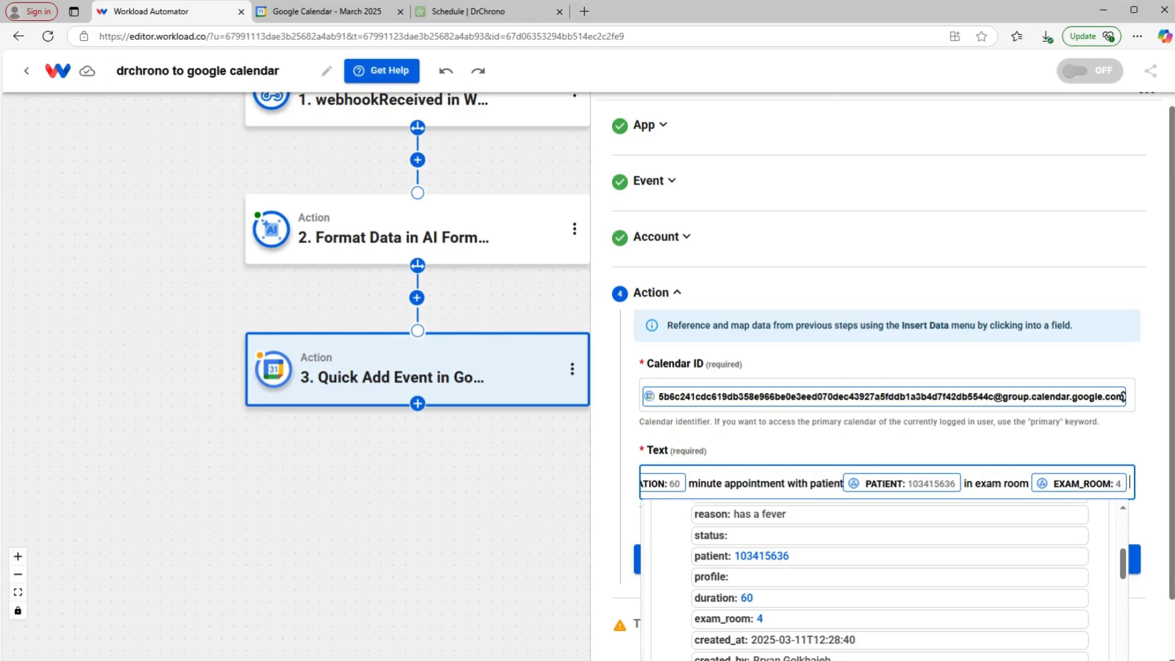
pyautogui.write('about')
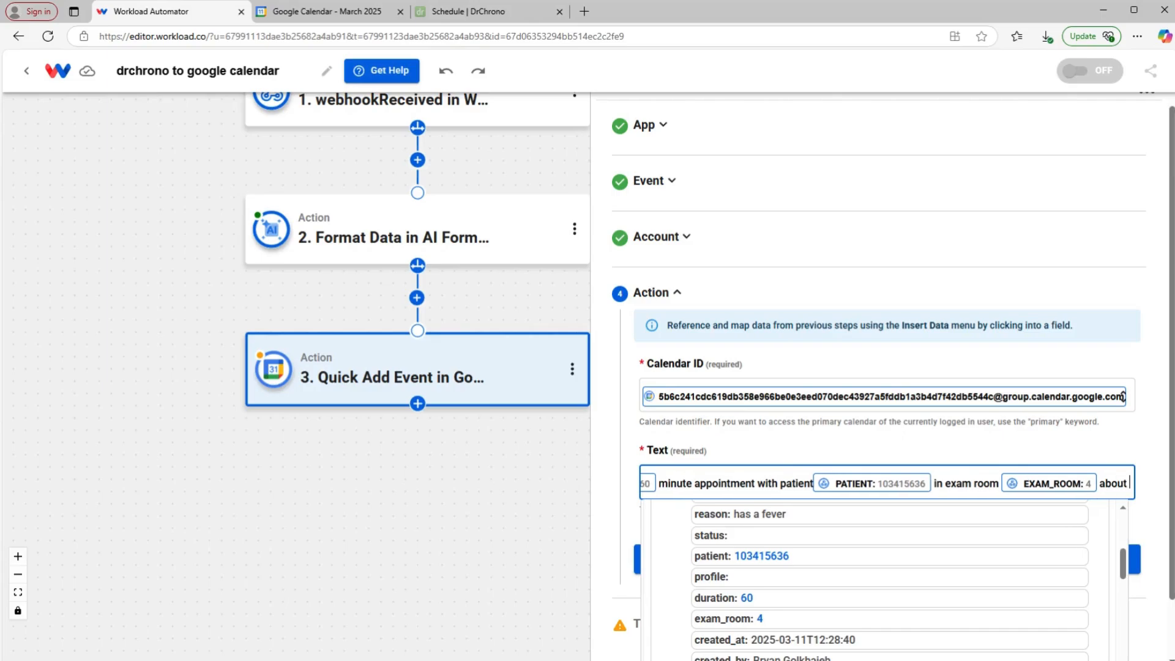
pyautogui.click(759, 515)
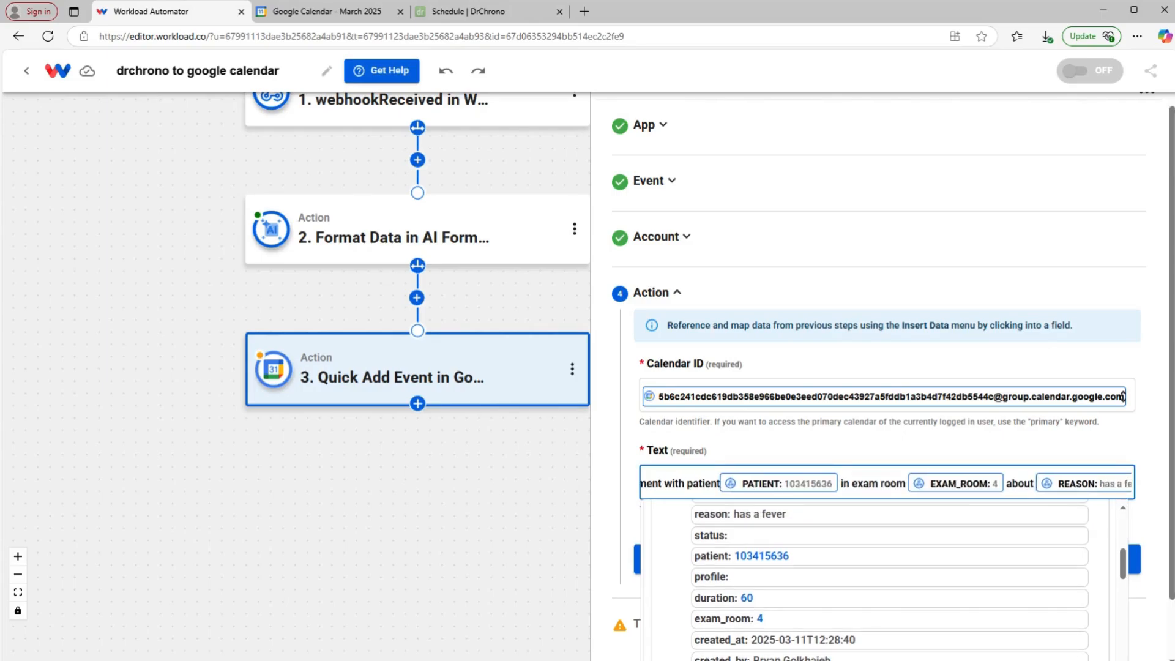
pyautogui.write('on')
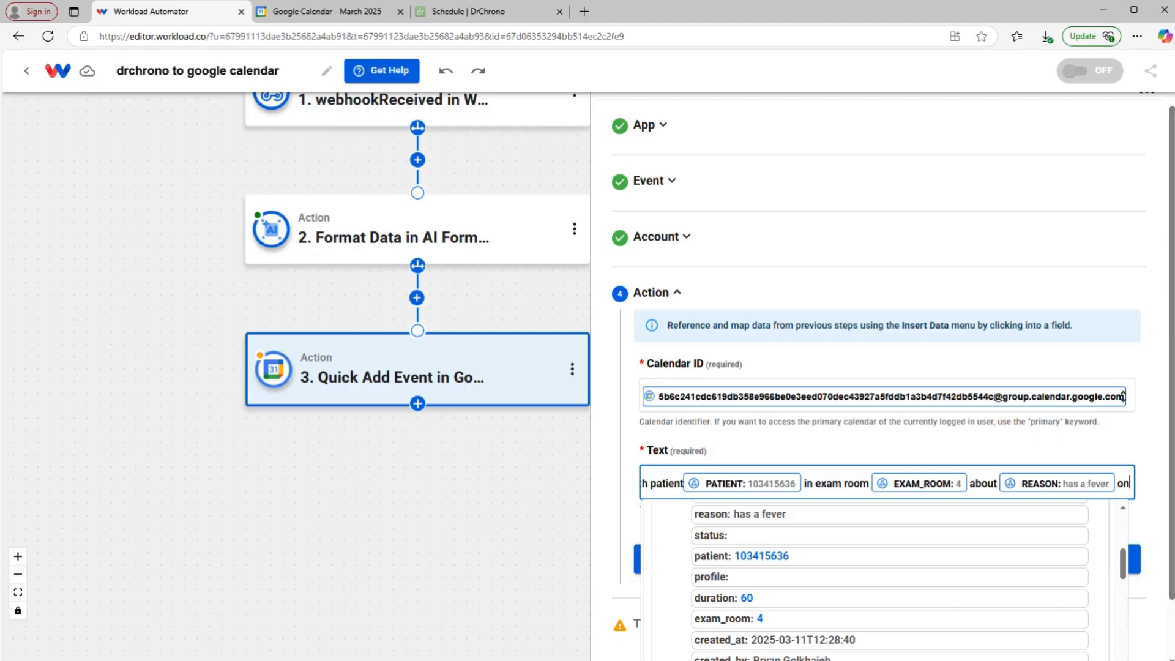
# Step: Append the formatter's scheduled_time output and save the action settings
pyautogui.click(727, 433)
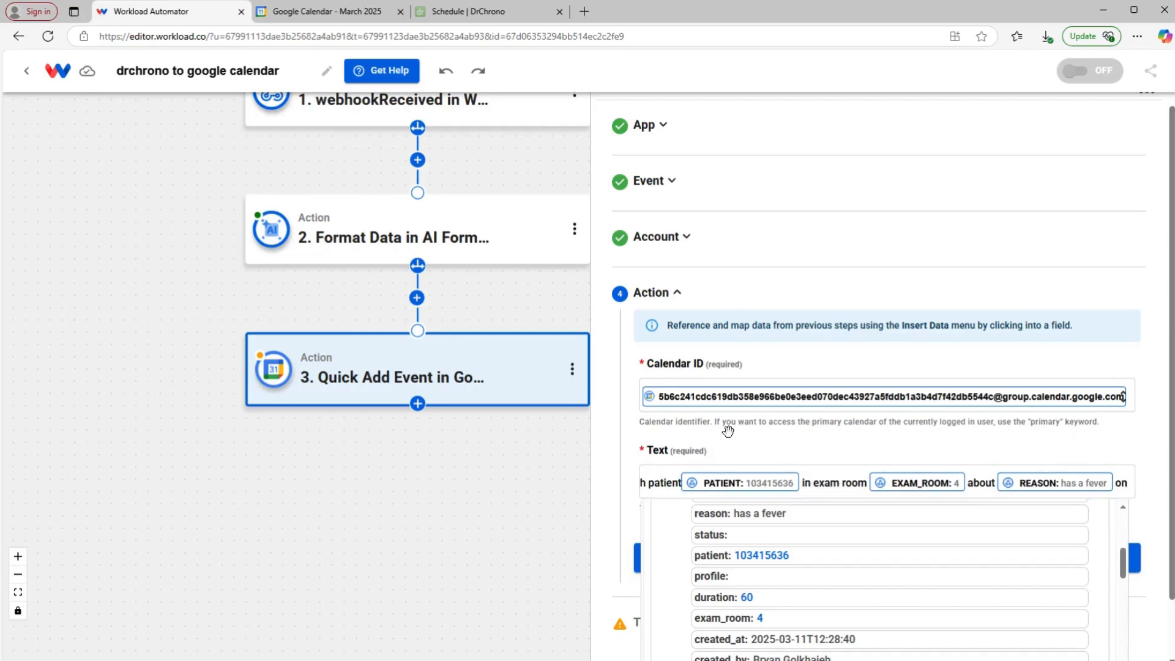
pyautogui.click(1131, 484)
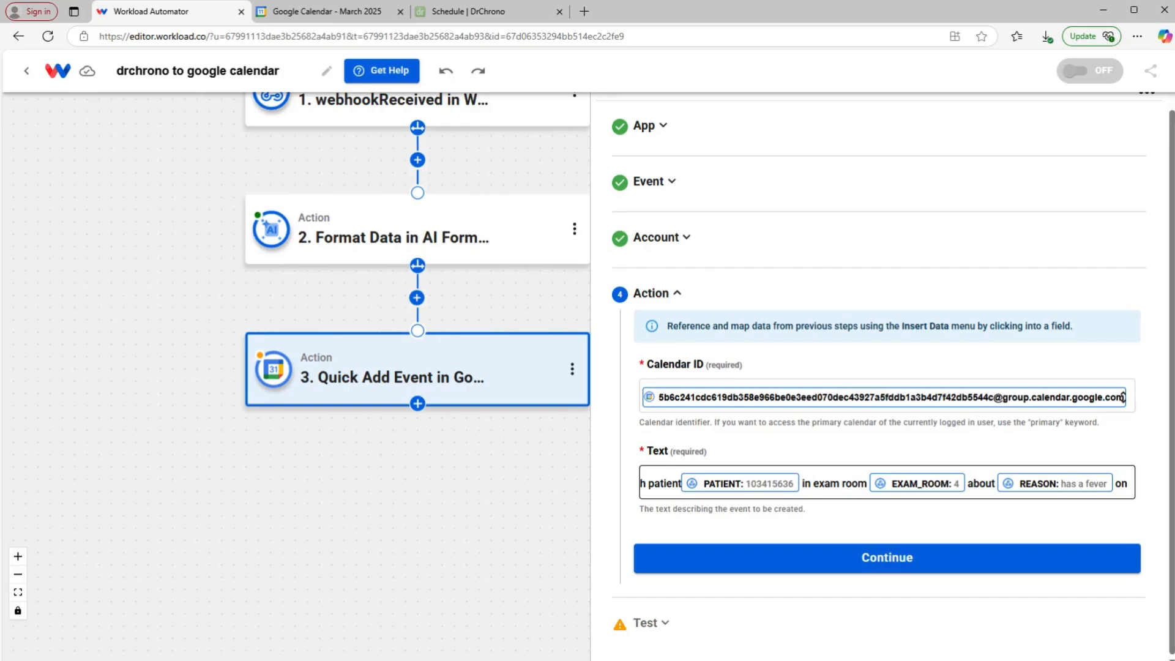
pyautogui.click(838, 585)
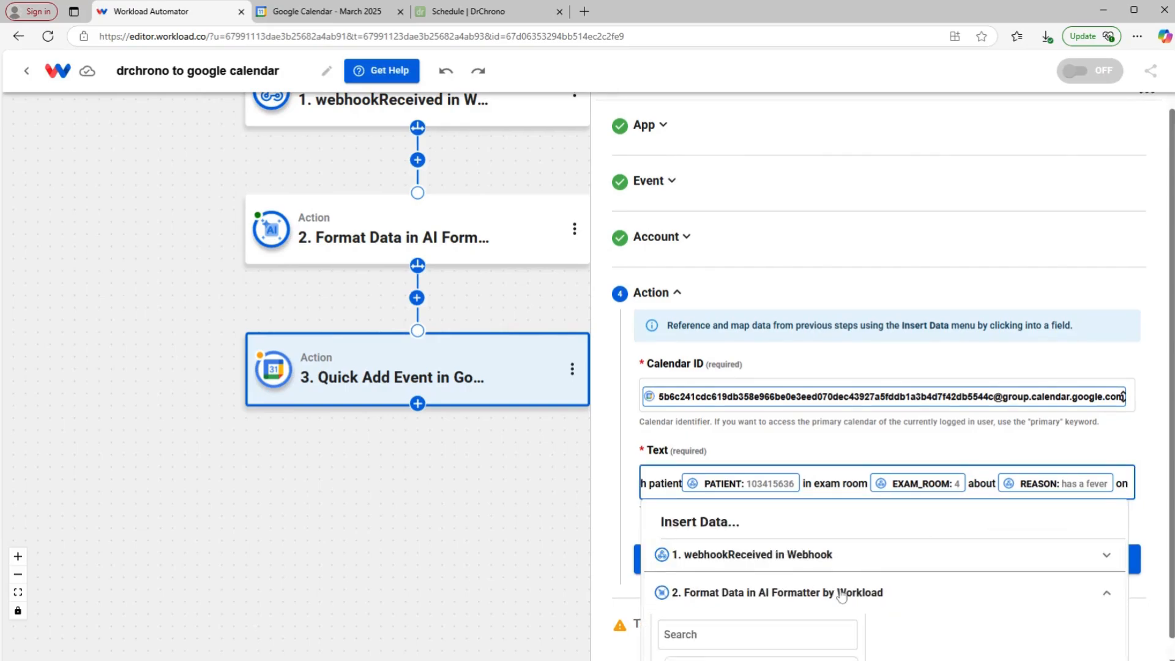
pyautogui.scroll(-1, 932, 582)
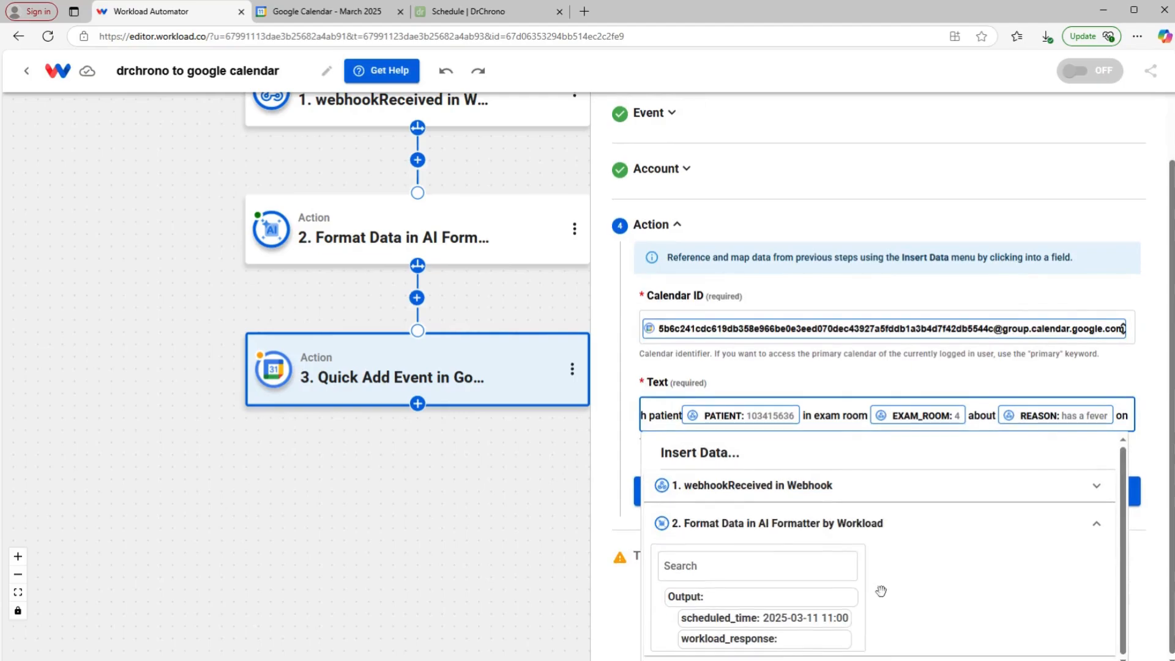
pyautogui.click(815, 622)
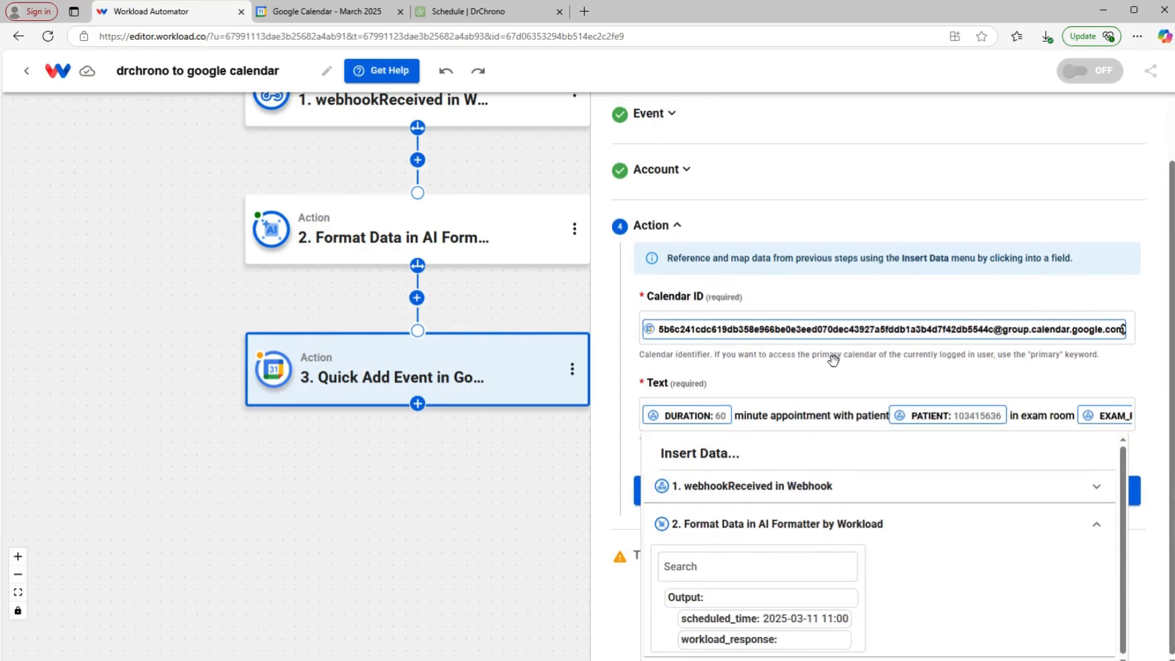
pyautogui.moveTo(1021, 416); pyautogui.dragTo(1150, 445)
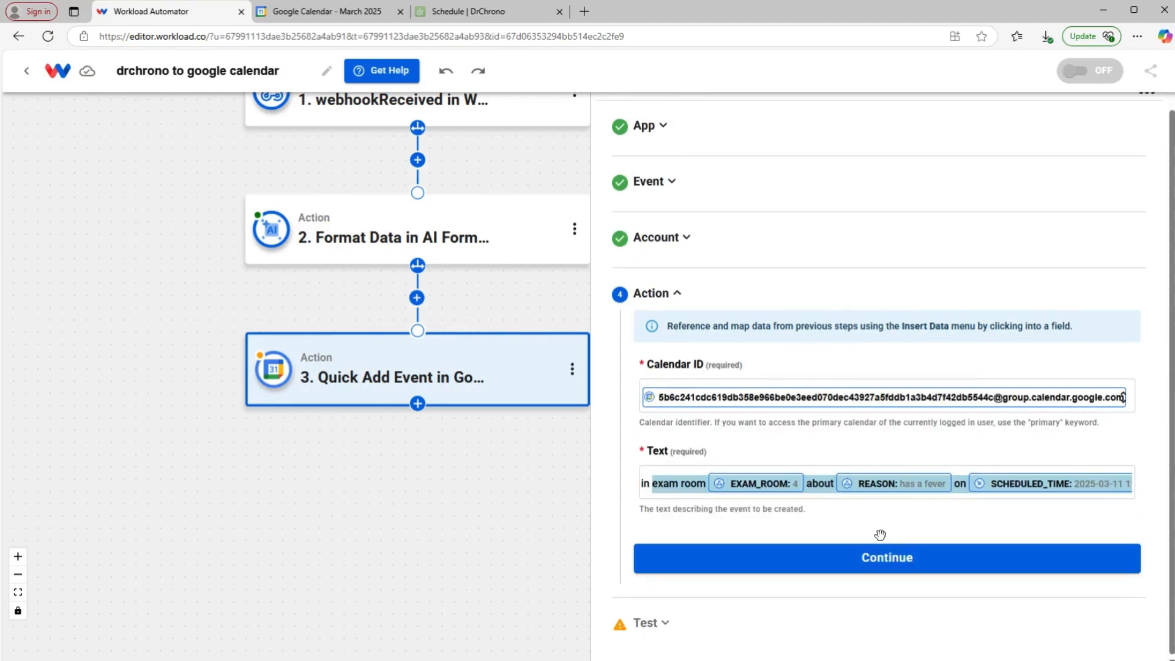
pyautogui.click(879, 562)
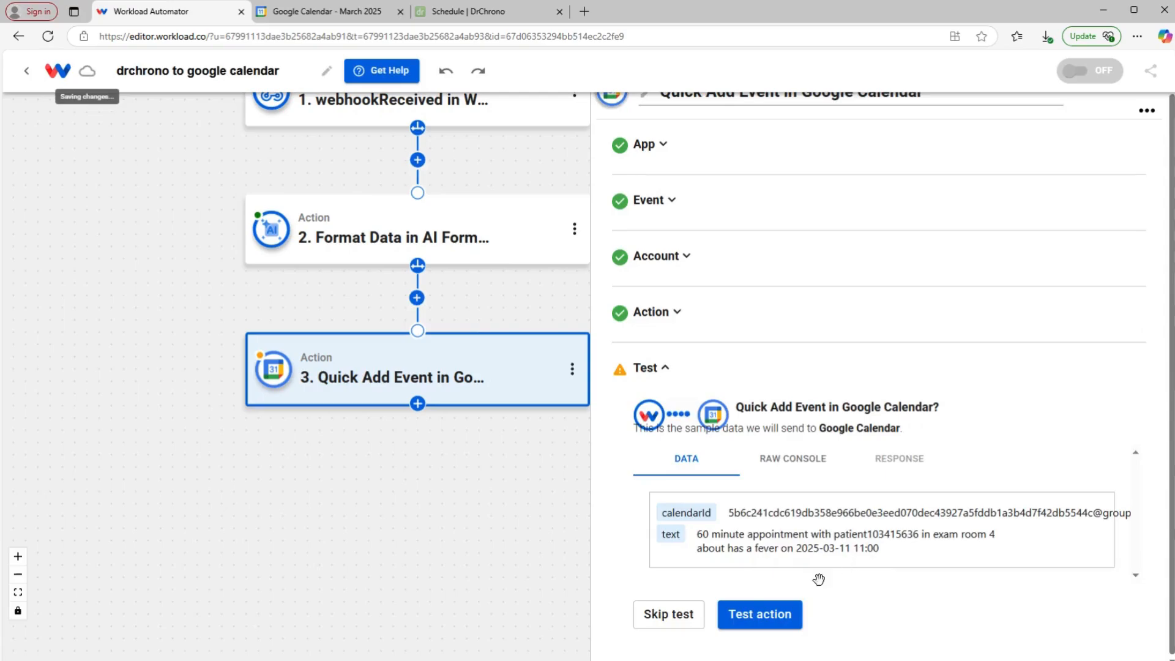
# Step: Send a test event to Google Calendar, review the success response, and close the step panel
pyautogui.click(749, 614)
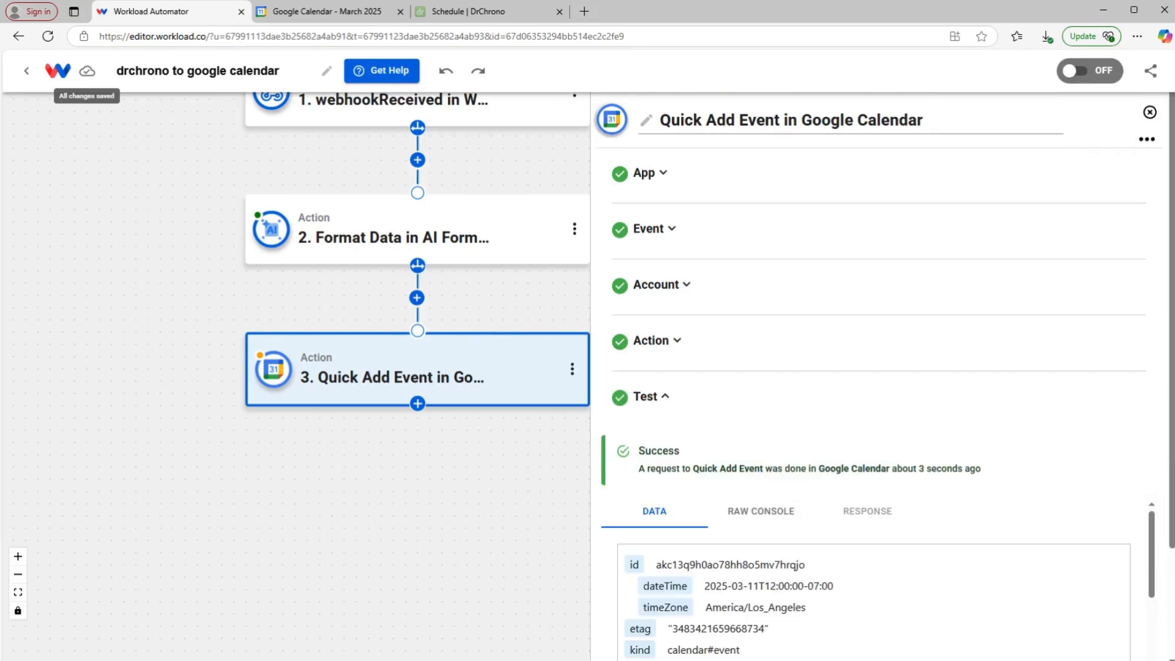
pyautogui.scroll(-5, 820, 563)
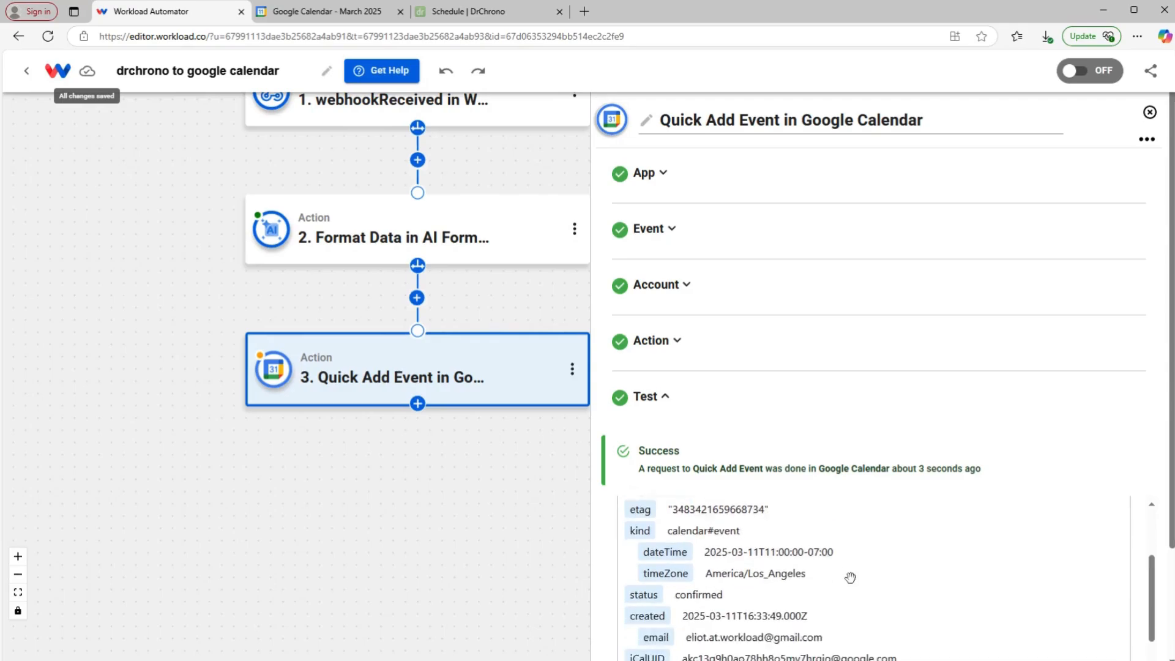
pyautogui.scroll(-5, 840, 536)
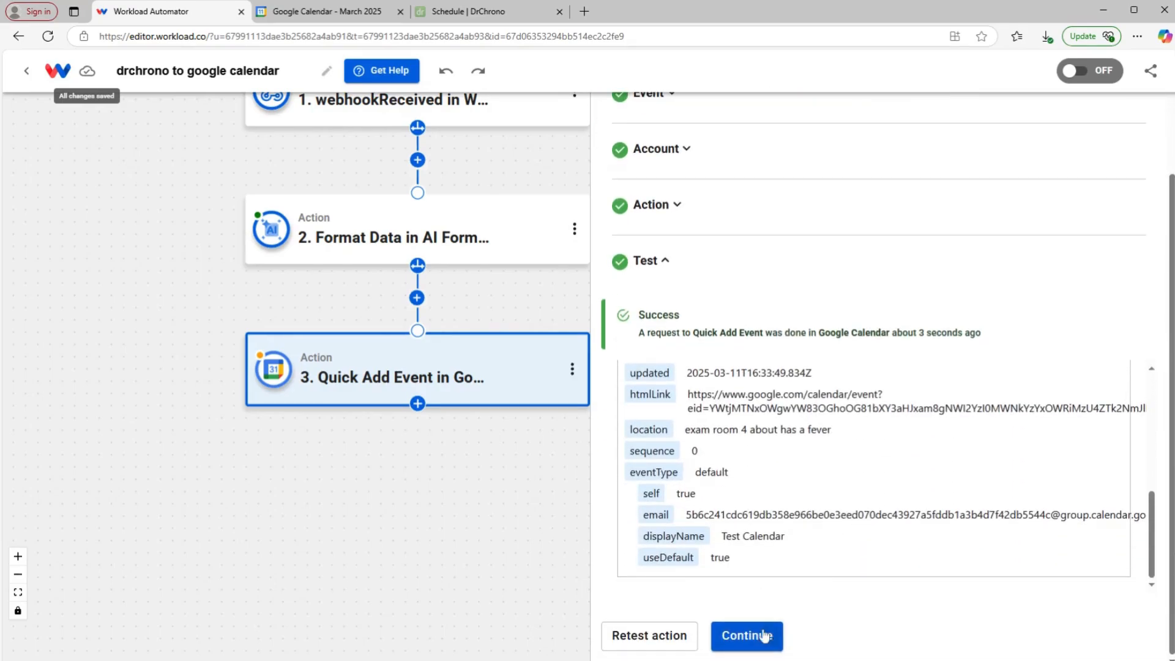
pyautogui.click(762, 636)
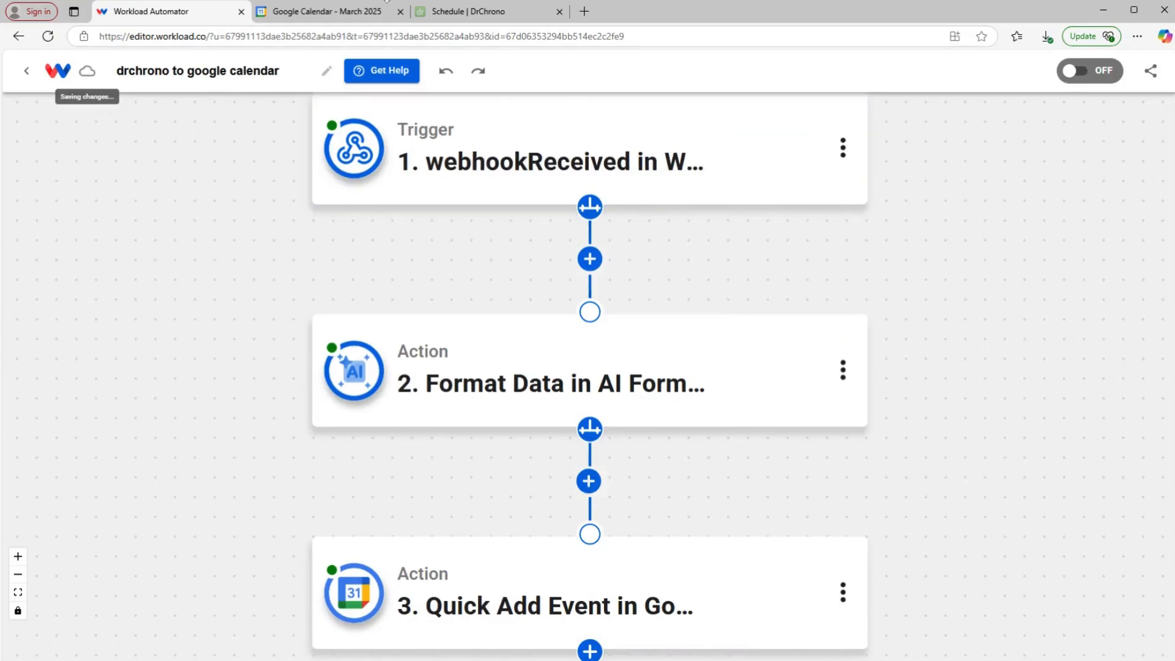
pyautogui.click(347, 13)
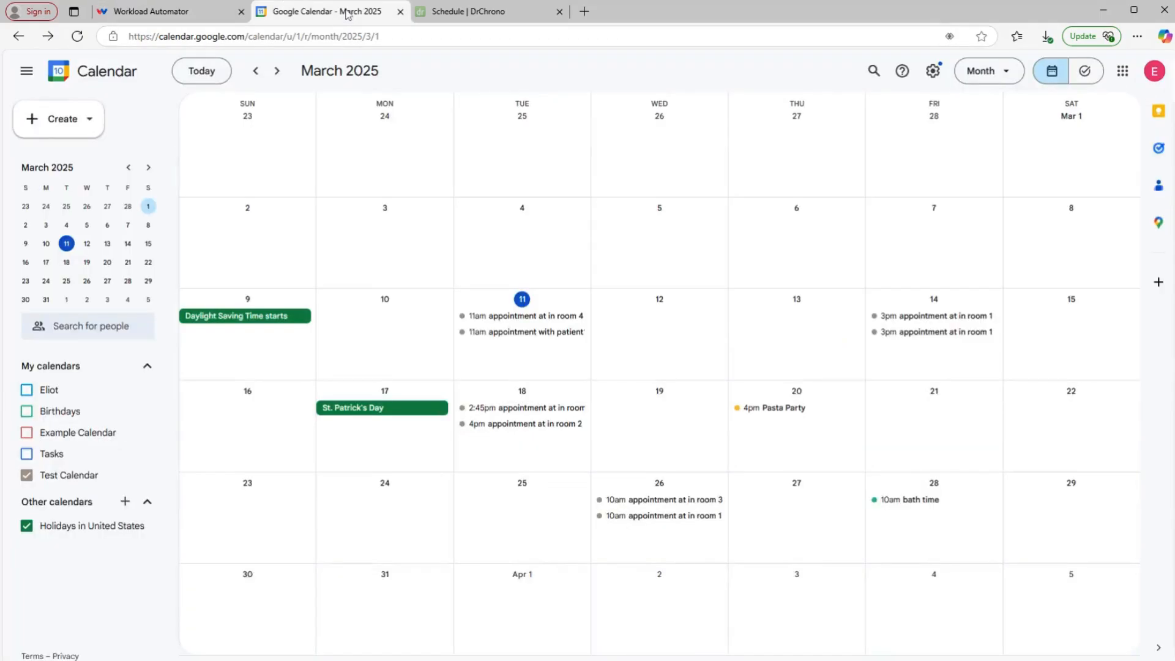
# Step: Inspect the 11am March 11 appointment details for exam room 4 and fever
pyautogui.click(507, 316)
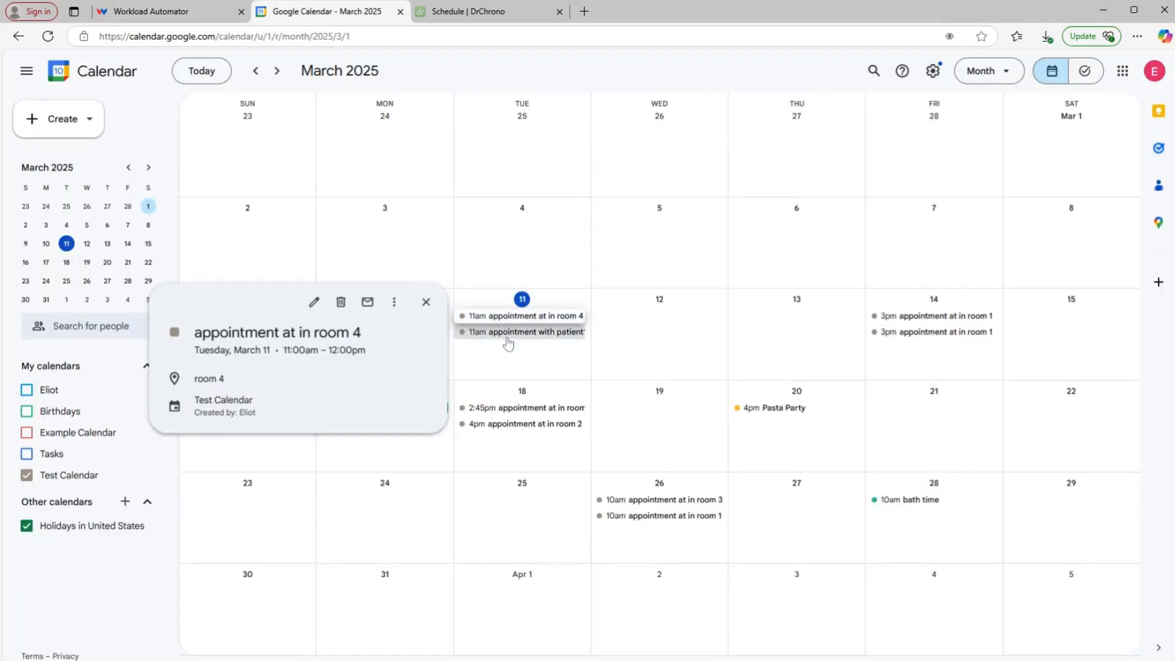
pyautogui.click(502, 334)
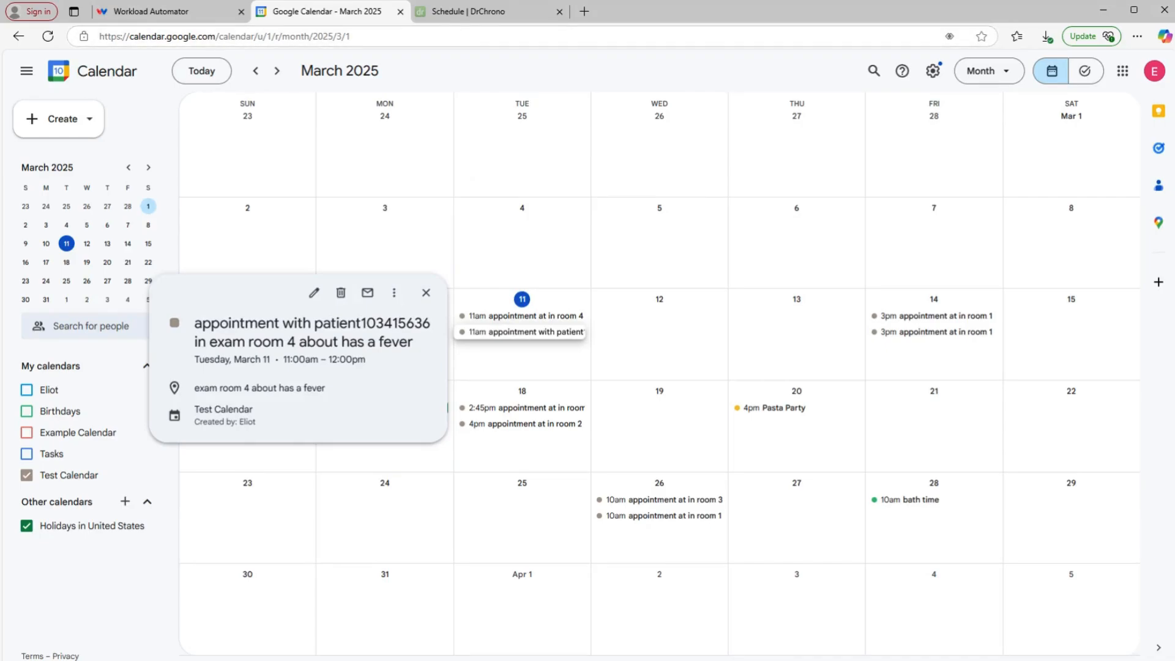
pyautogui.click(192, 11)
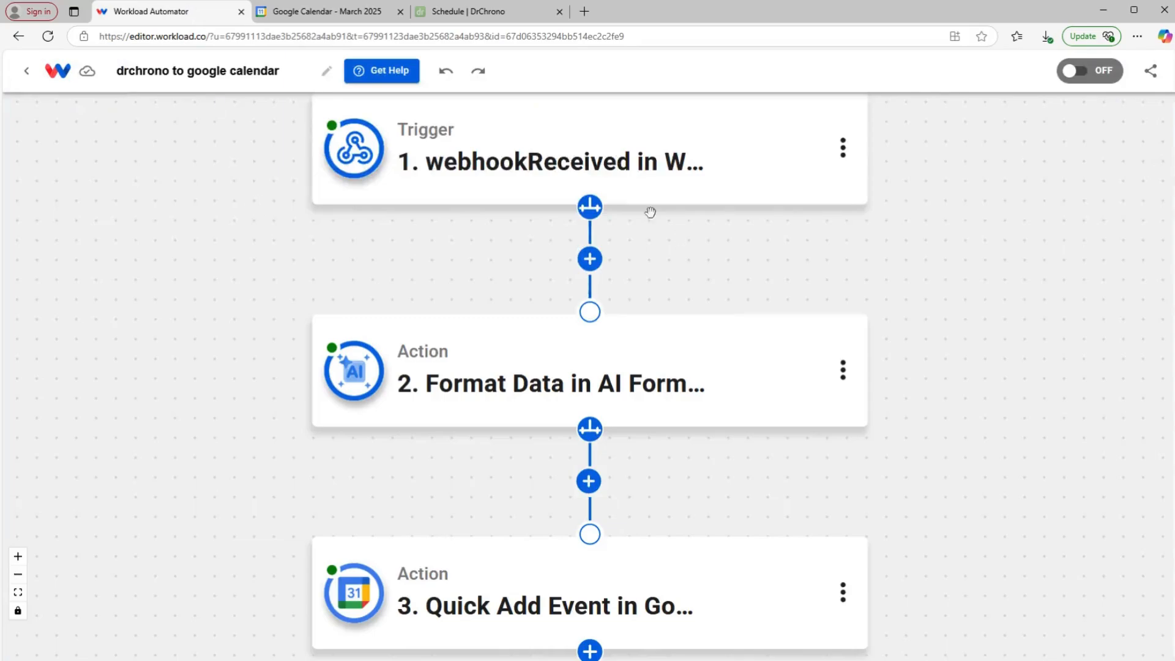
# Step: Switch the workflow's OFF toggle to ON so it becomes active
pyautogui.moveTo(357, 590)
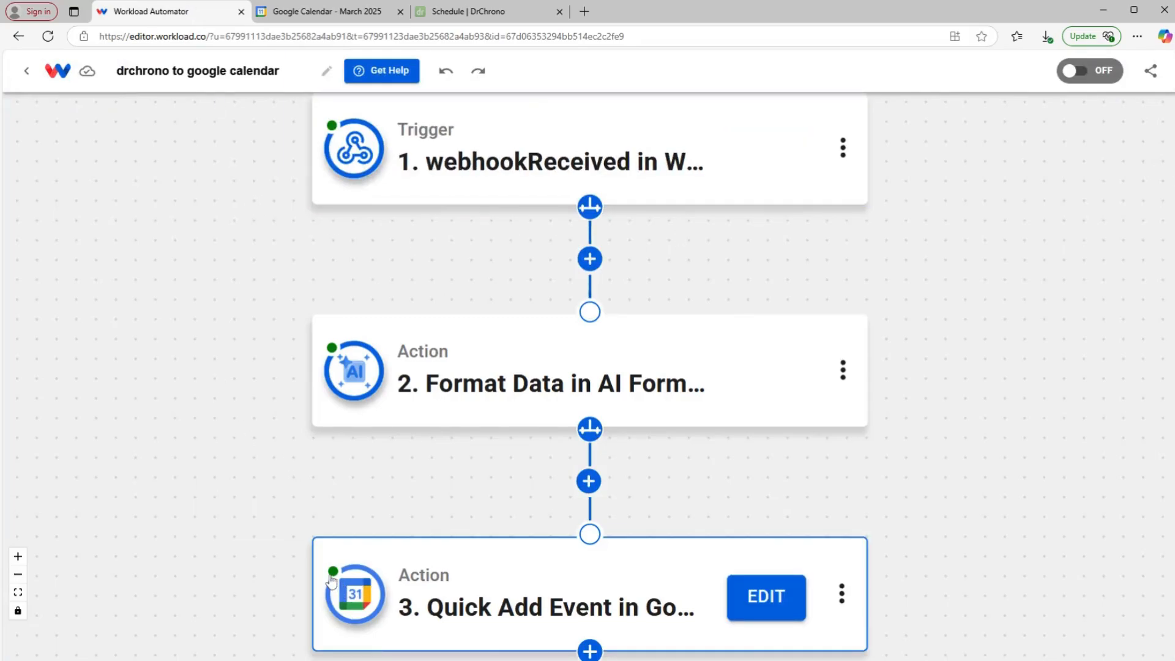
pyautogui.moveTo(335, 166)
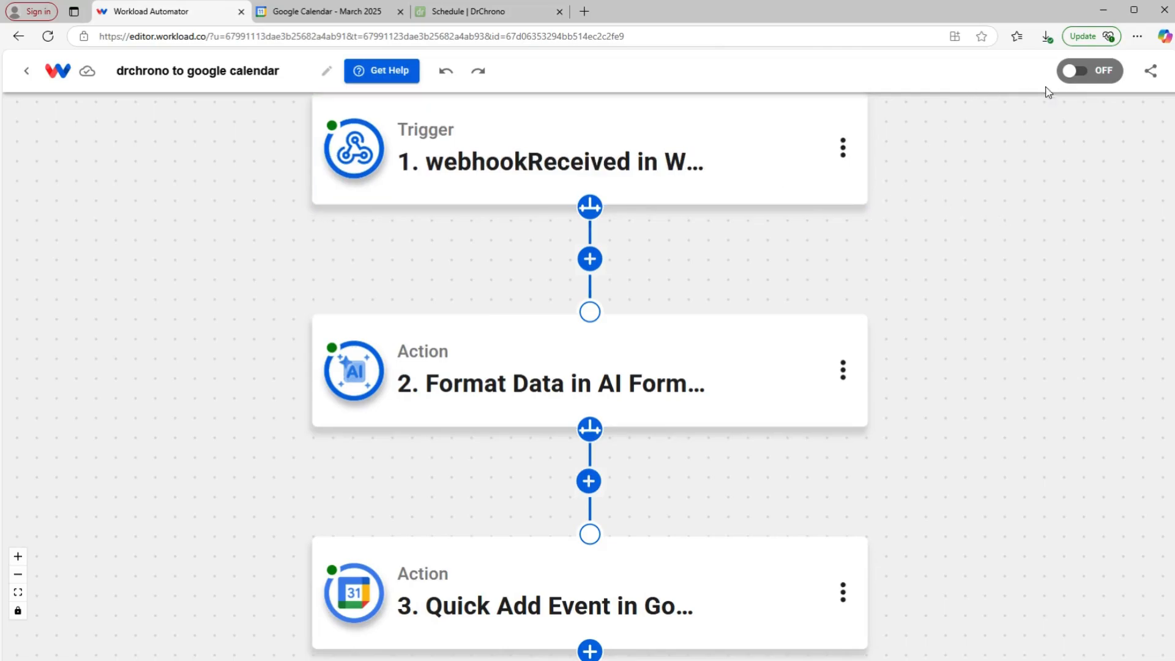
pyautogui.click(1076, 71)
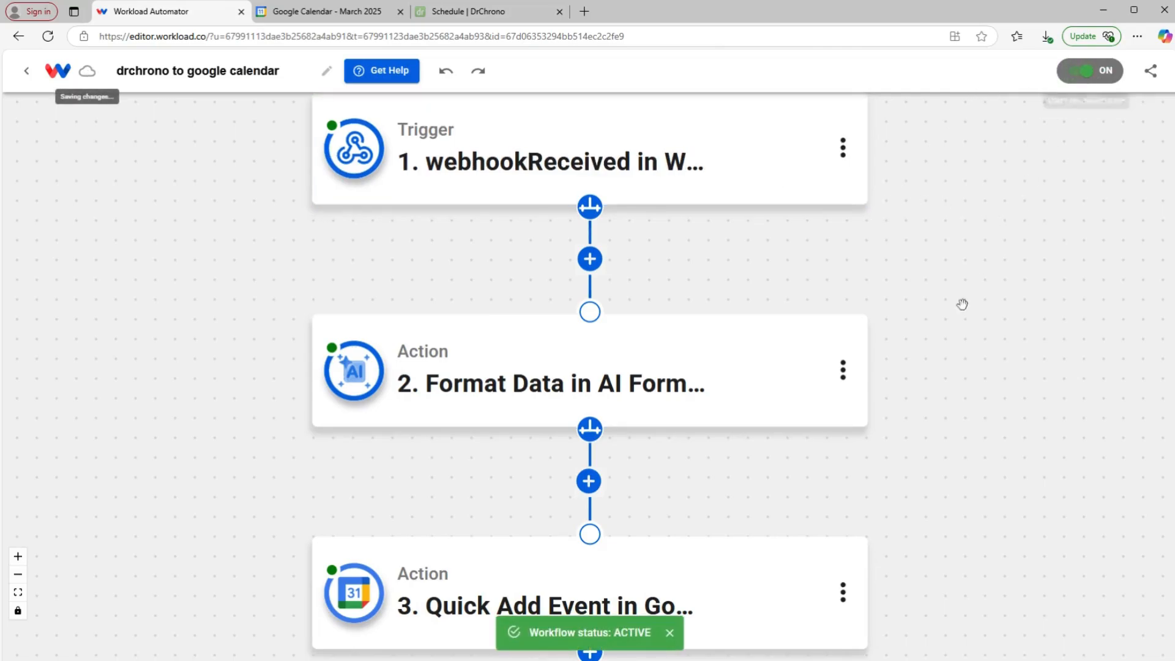